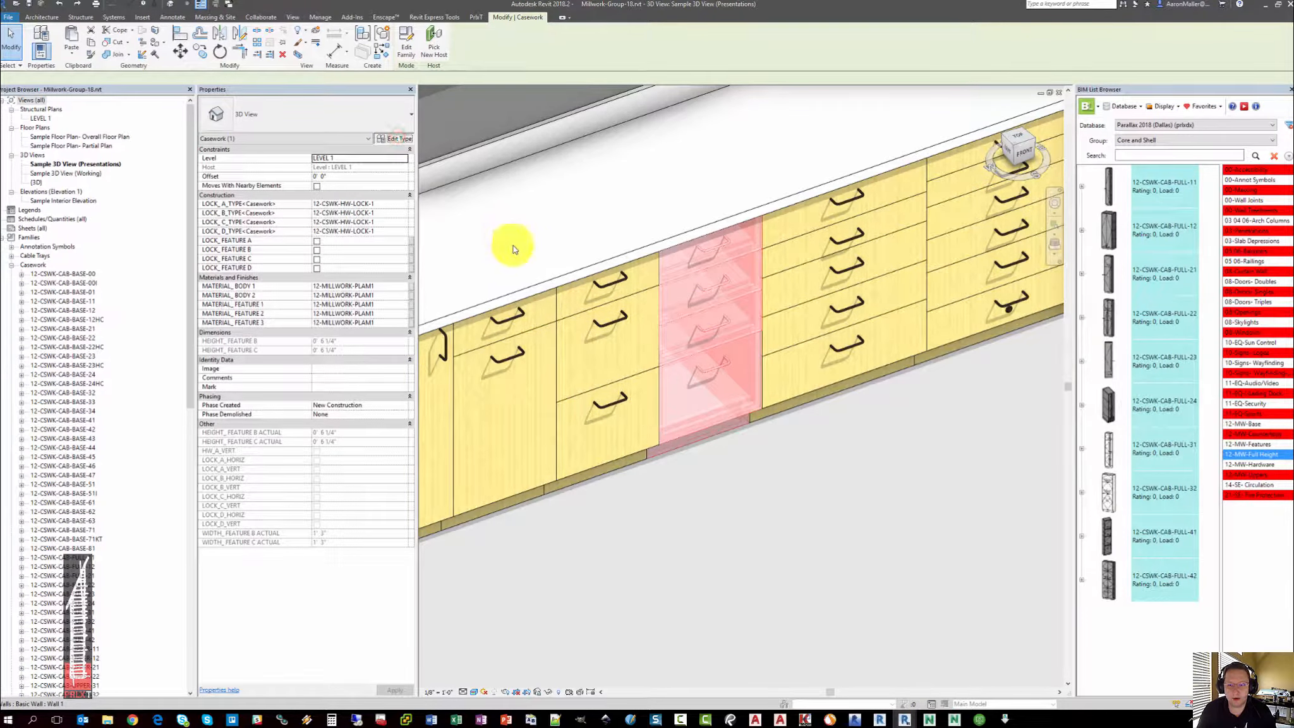
- Set feature types A through D of the selected four-drawer base cabinet's type to 12-CSWK-FEATURE-A2
{"action": "left_click", "coordinate": [509, 245]}
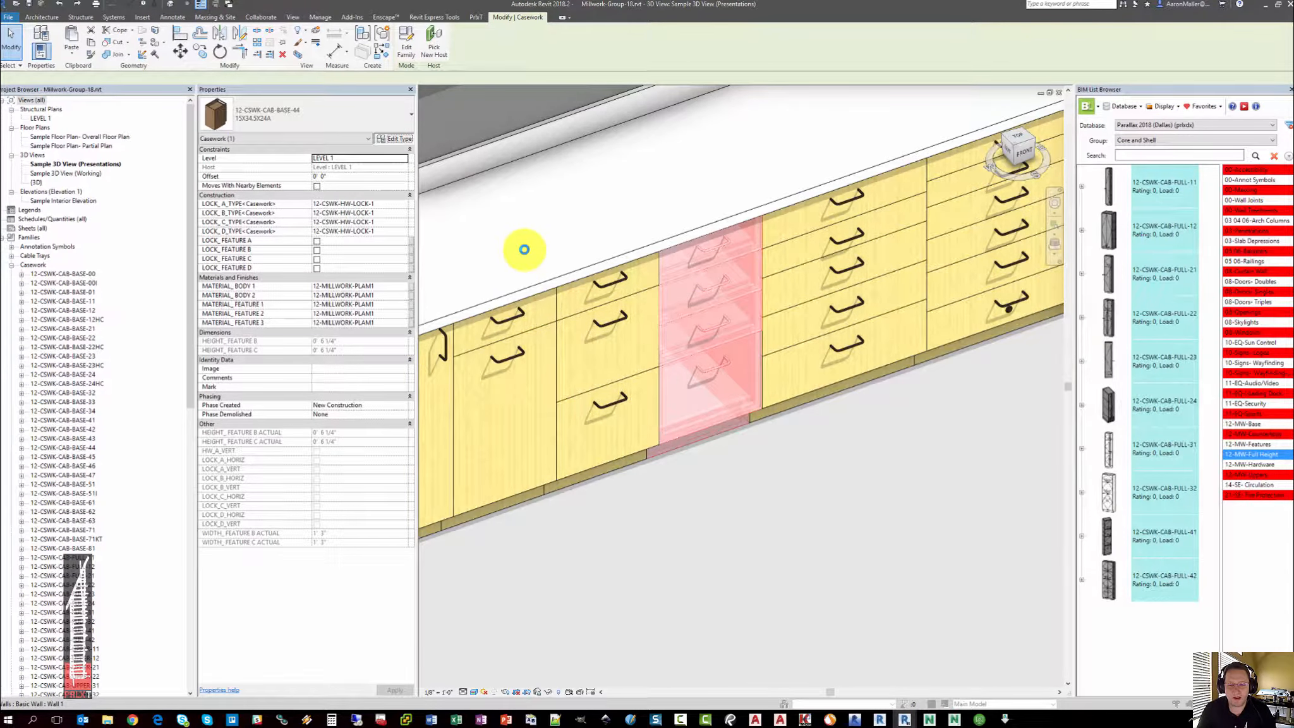
{"action": "double_click", "coordinate": [588, 261]}
{"action": "left_click", "coordinate": [804, 211]}
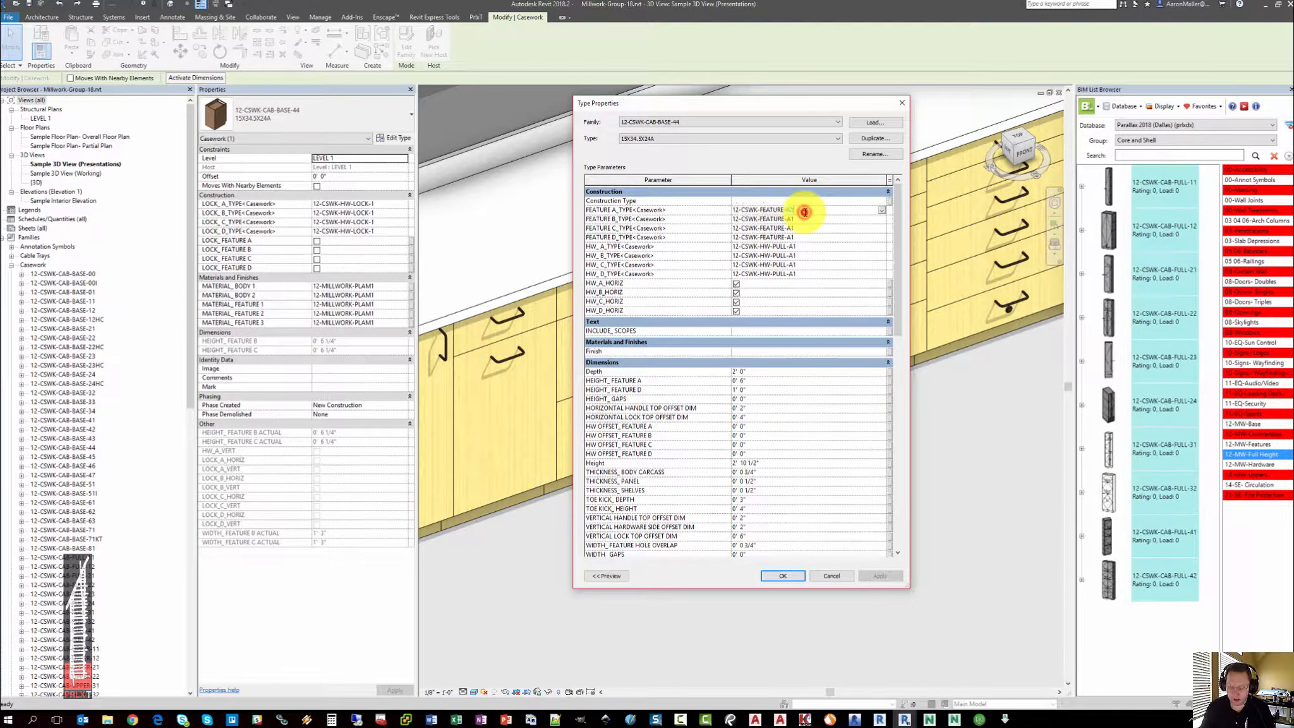
{"action": "left_click", "coordinate": [806, 211]}
{"action": "left_click", "coordinate": [805, 212]}
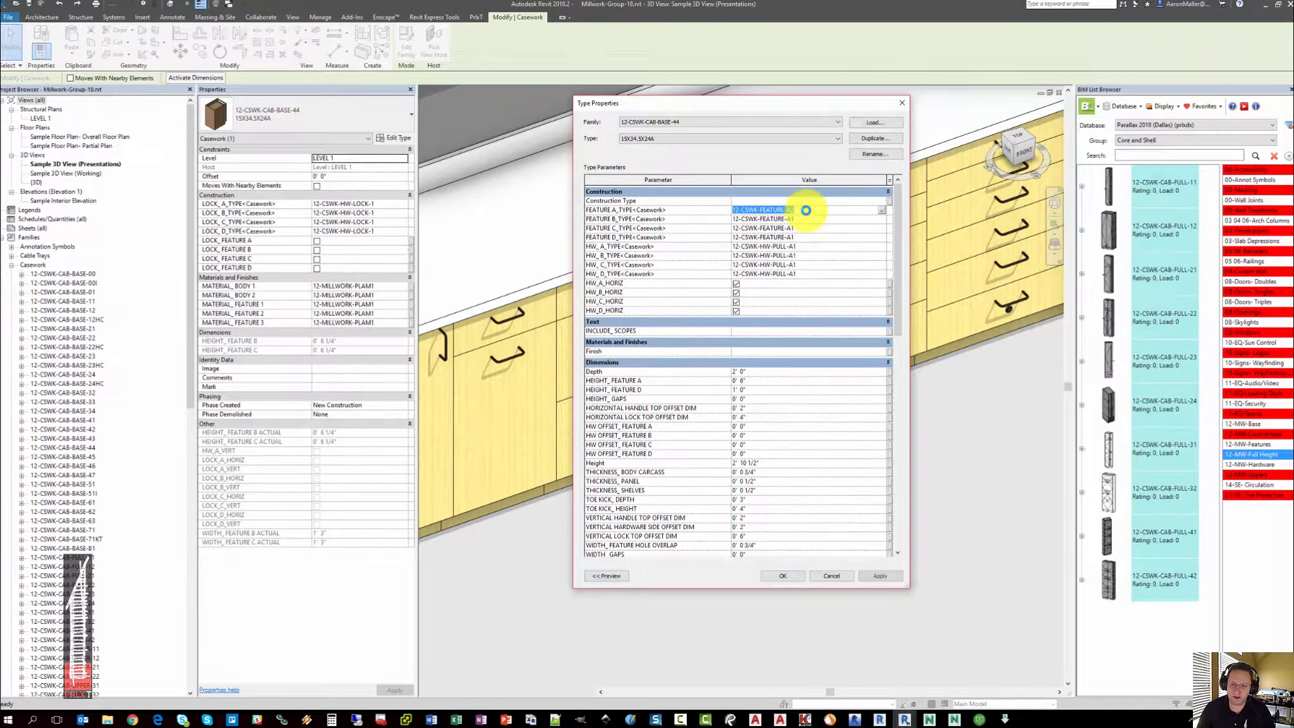
{"action": "left_click", "coordinate": [809, 219]}
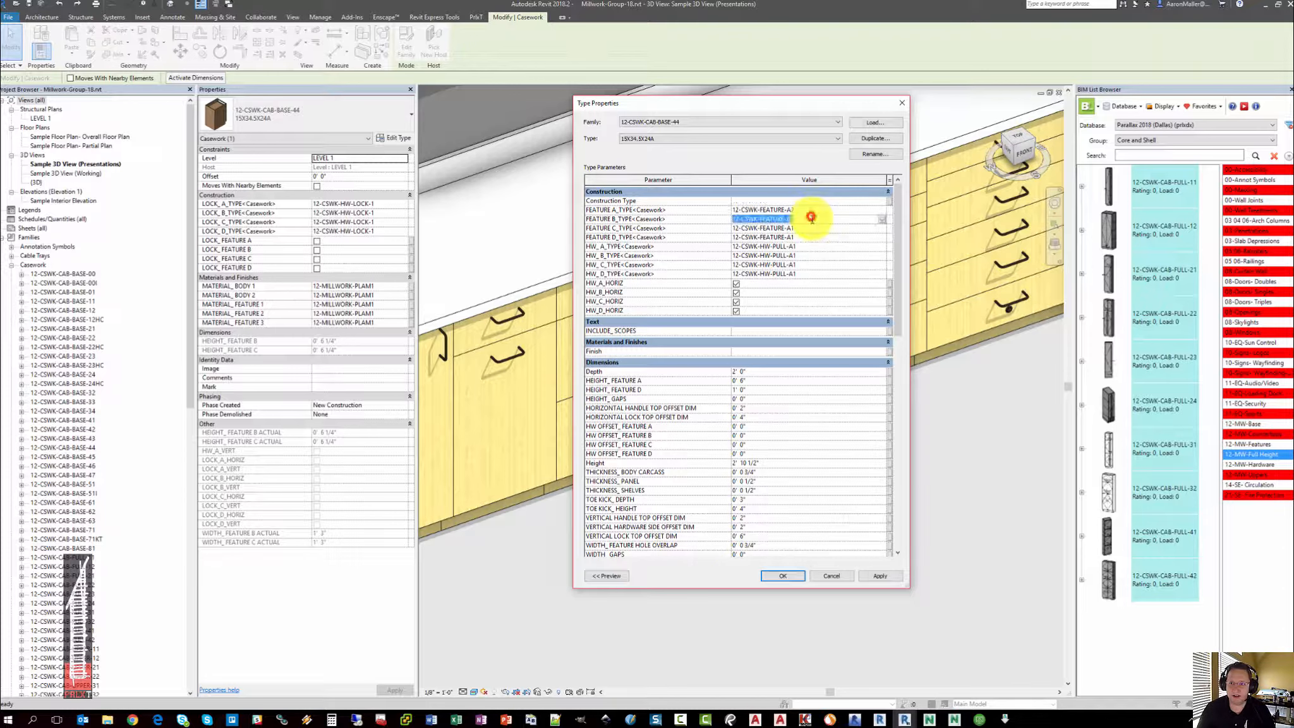
{"action": "left_click", "coordinate": [809, 220]}
{"action": "left_click", "coordinate": [810, 232]}
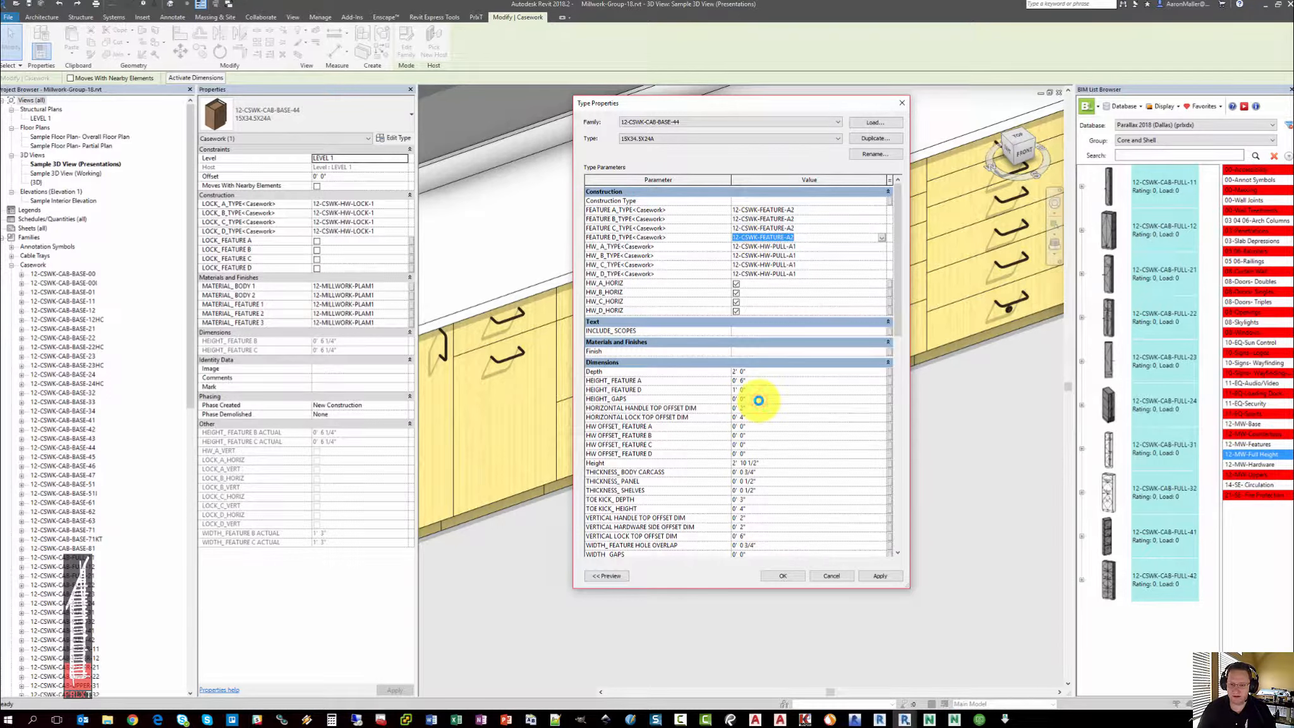
- Set the height gaps and width gaps of the cabinet type to 1/2" and apply the type changes
{"action": "left_click", "coordinate": [759, 400]}
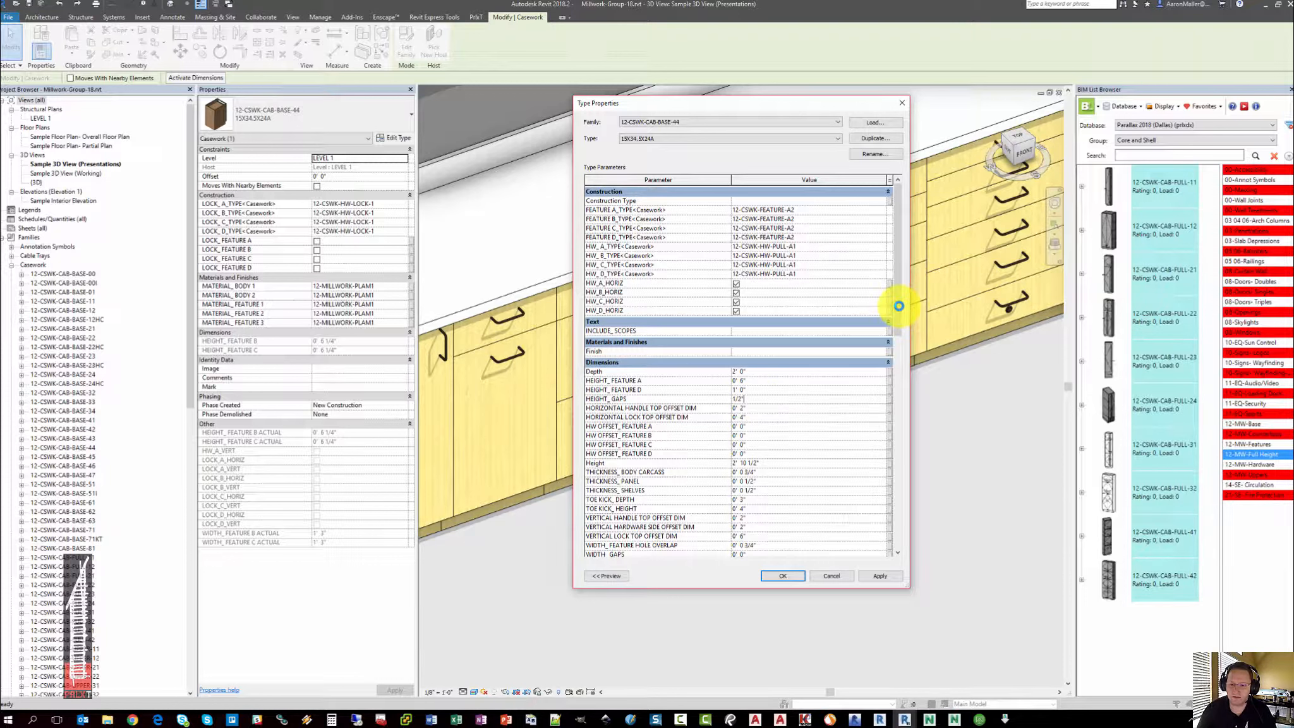
{"action": "left_click_drag", "start_coordinate": [899, 310], "coordinate": [904, 388]}
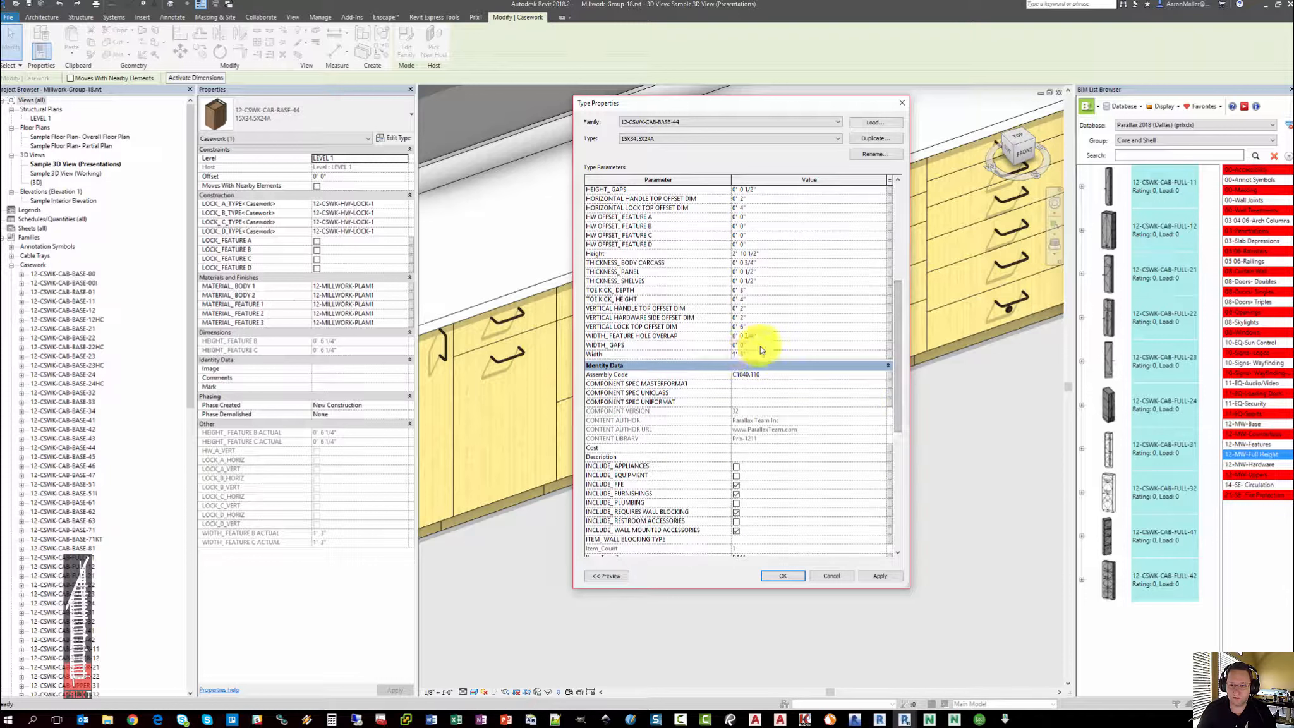
{"action": "left_click", "coordinate": [761, 346]}
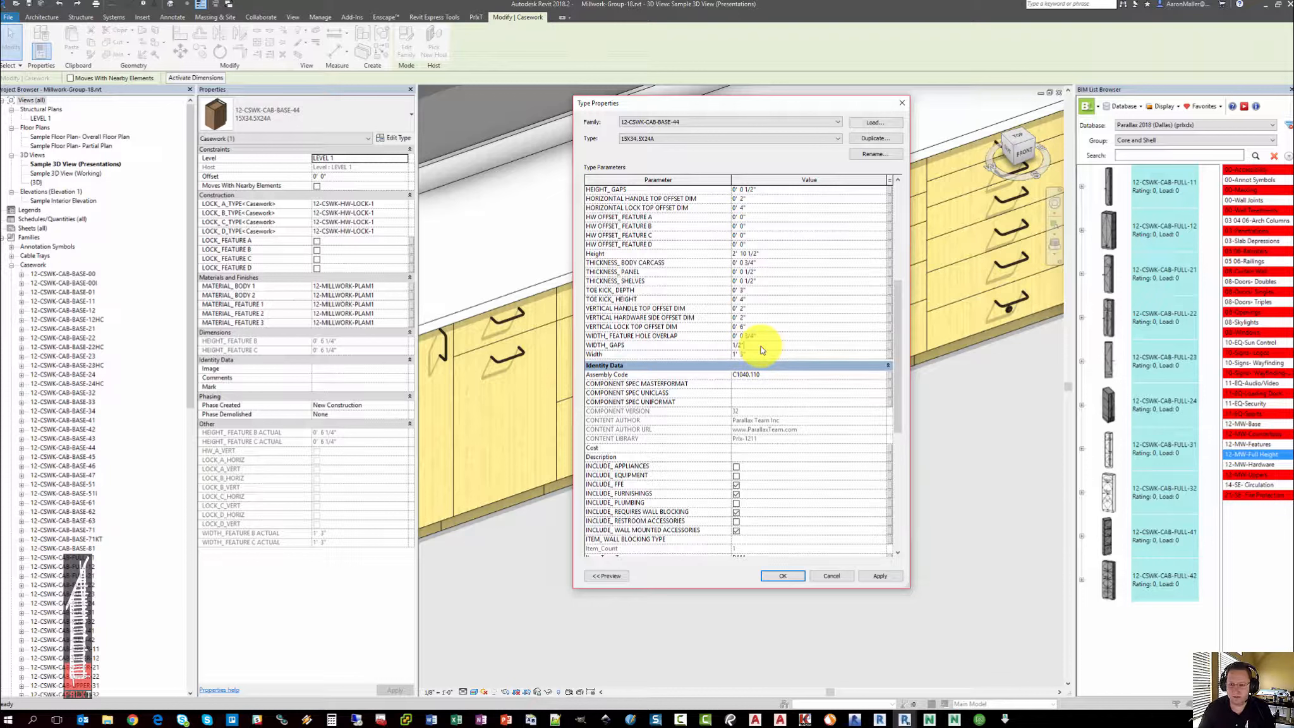
{"action": "left_click", "coordinate": [777, 576]}
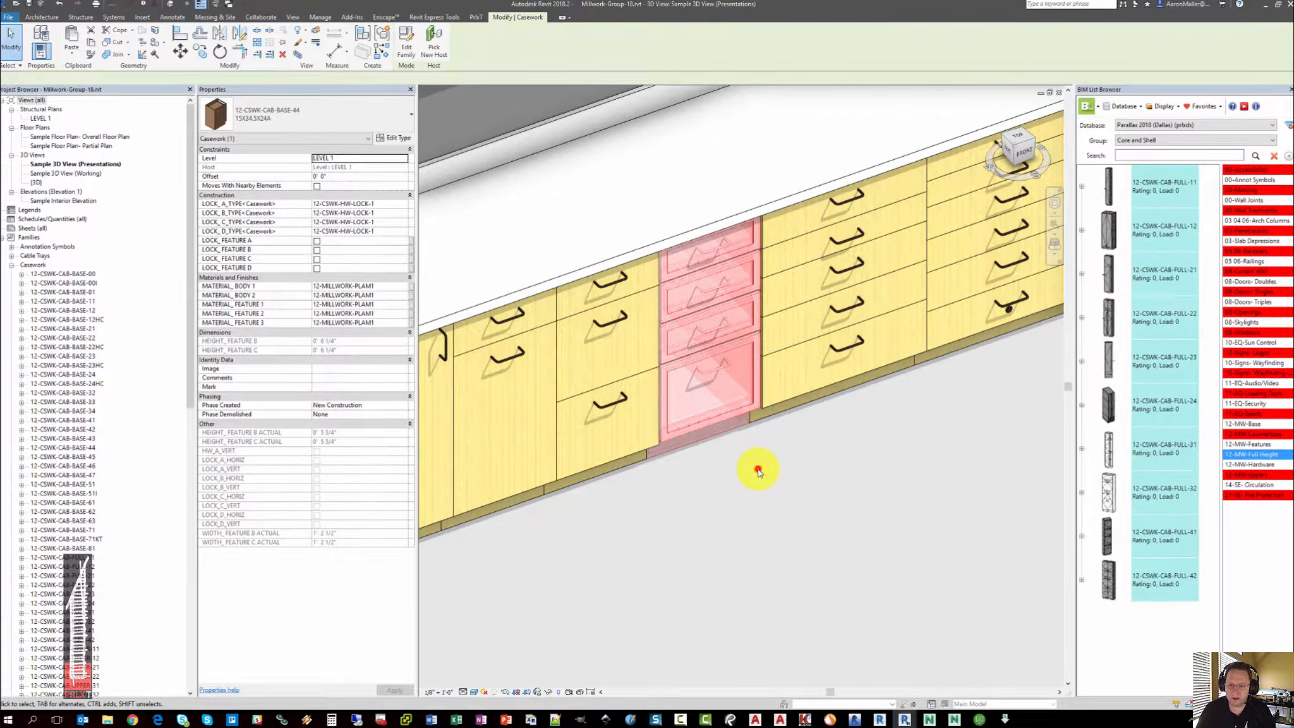
{"action": "left_click", "coordinate": [759, 471]}
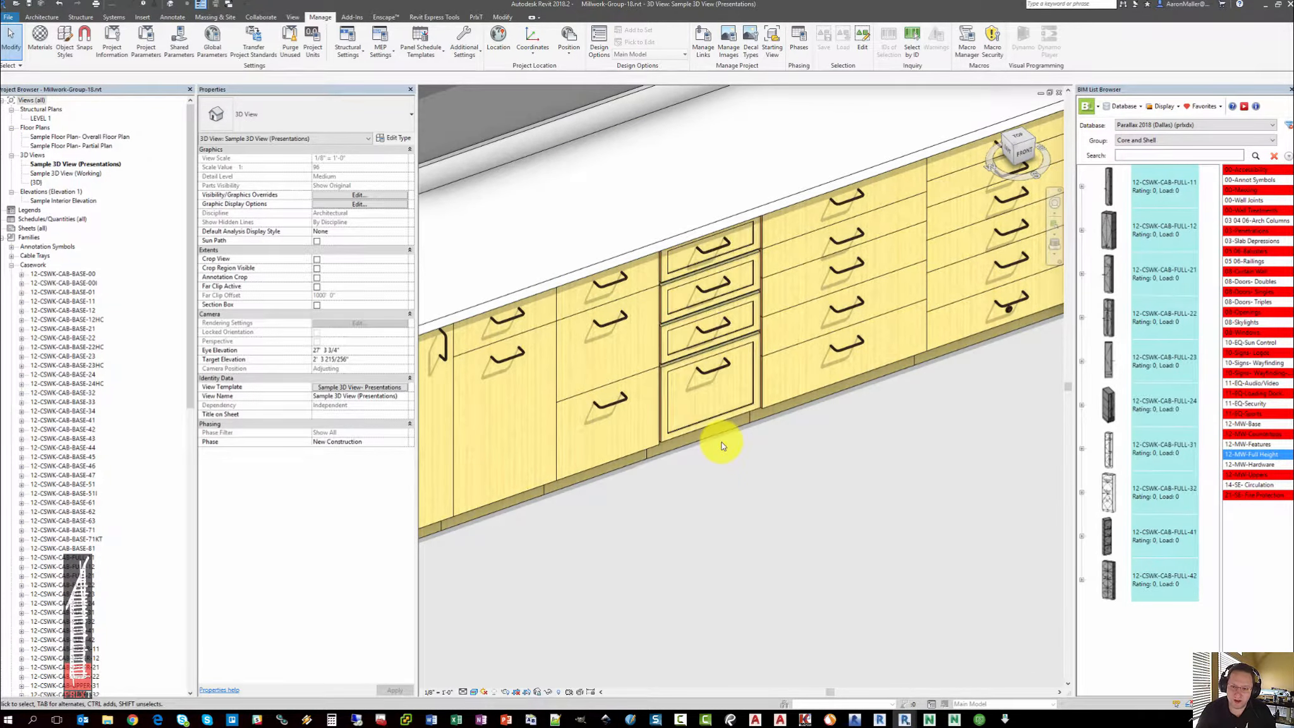
- Undo the feature and gap changes made to the four-drawer base cabinet's type
{"action": "scroll", "coordinate": [722, 446], "scroll_direction": "down", "scroll_amount": 6}
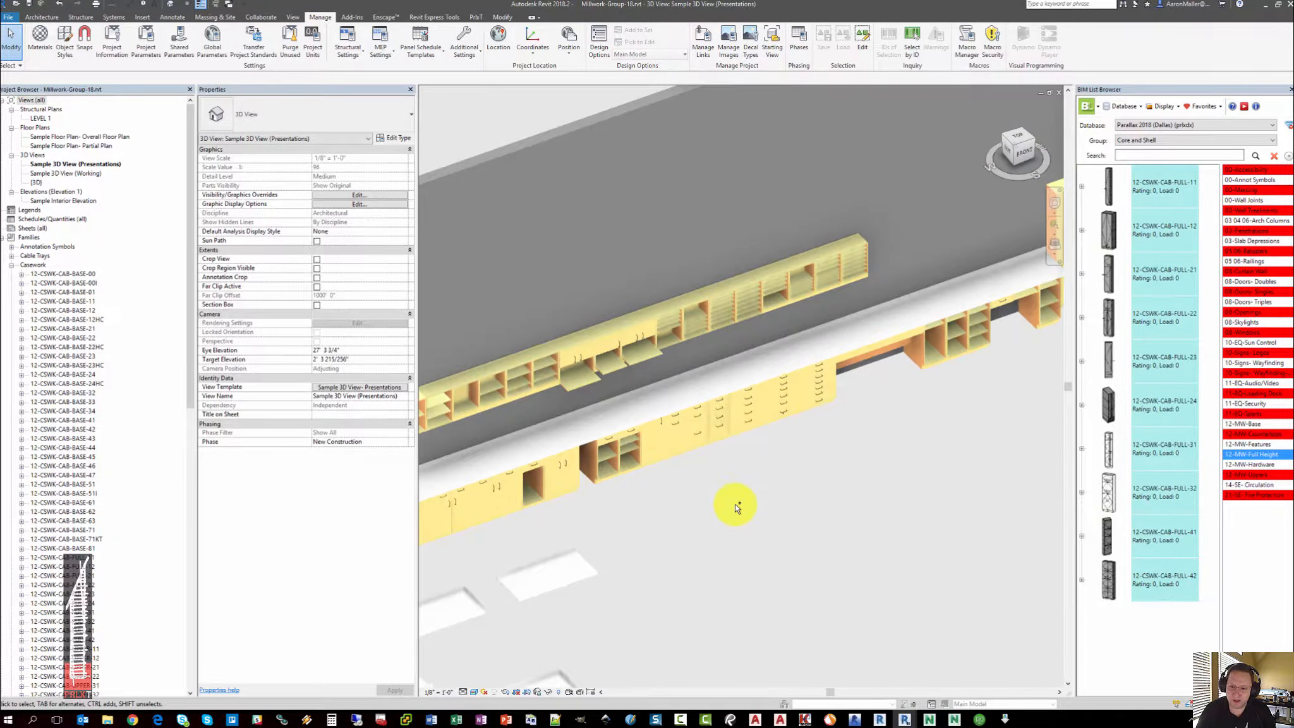
{"action": "scroll", "coordinate": [735, 504], "scroll_direction": "up", "scroll_amount": 6}
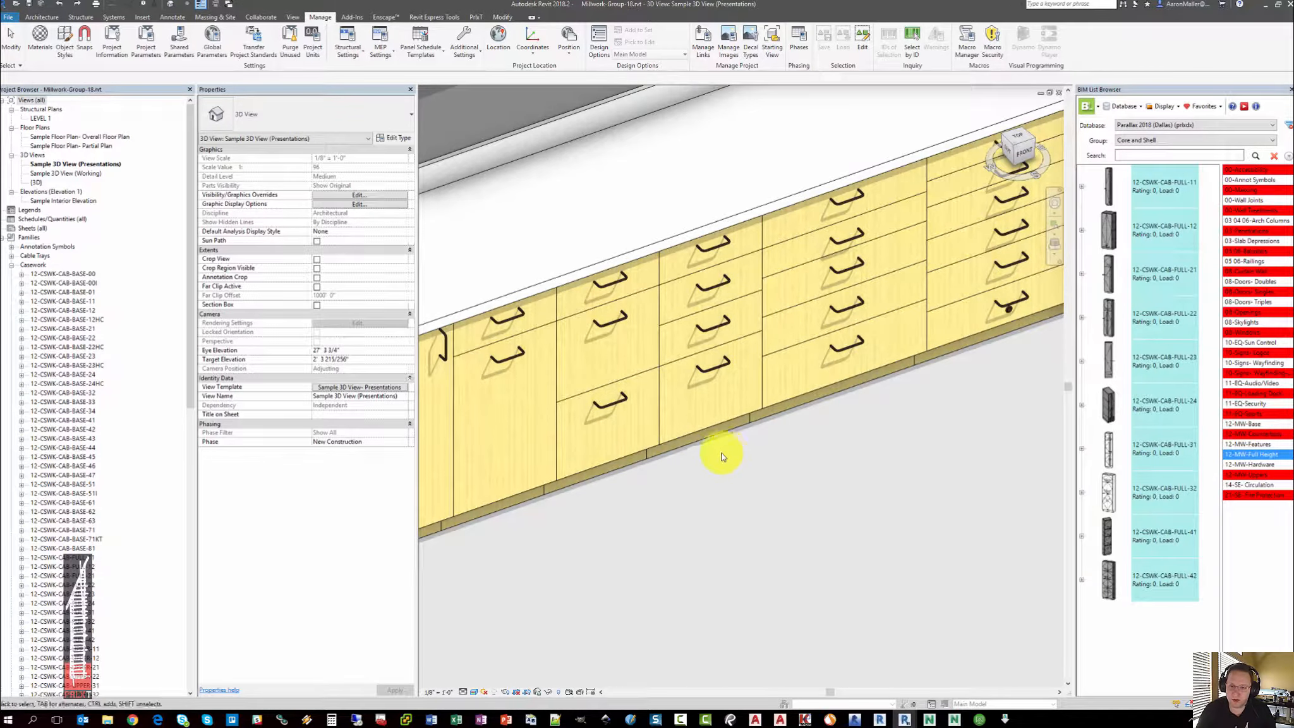
- Switch to the open Dynamo graph and set its Width Gaps and Height Gaps inputs to 0.5"
{"action": "left_click_drag", "start_coordinate": [1293, 63], "coordinate": [606, 58]}
{"action": "scroll", "coordinate": [653, 181], "scroll_direction": "down", "scroll_amount": 10}
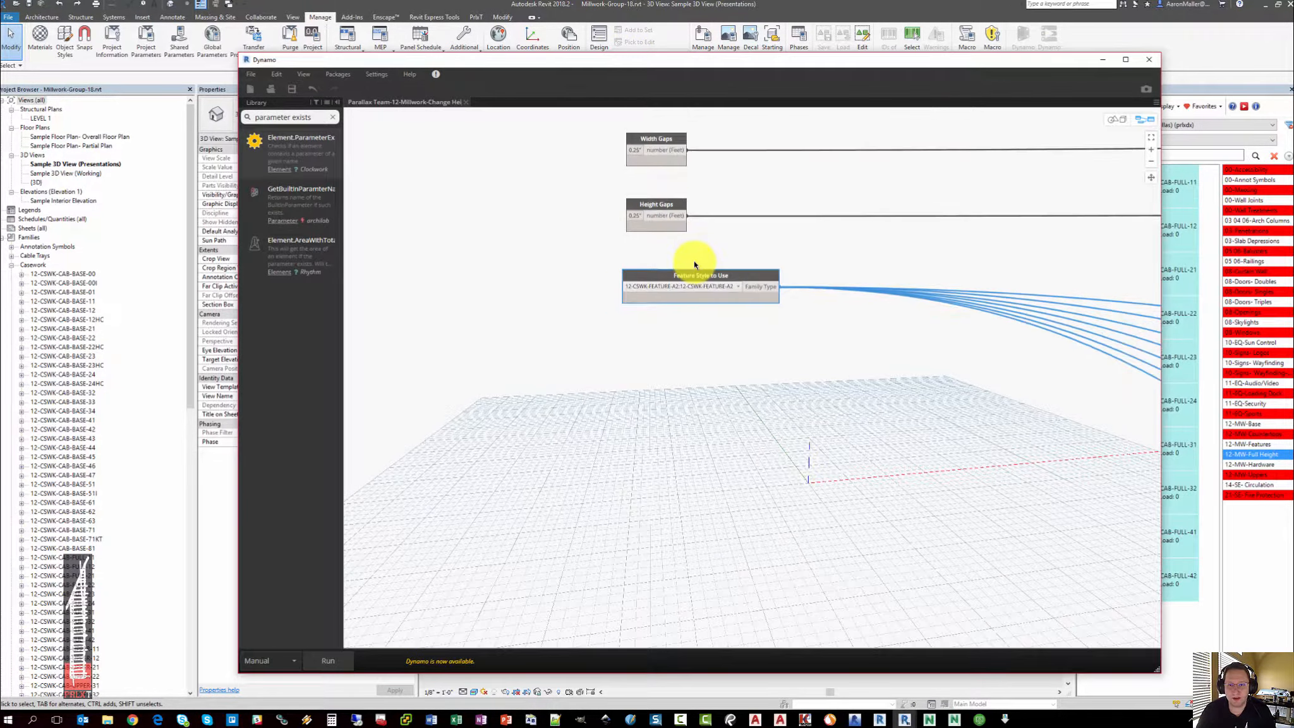
{"action": "middle_click_drag", "start_coordinate": [623, 272], "coordinate": [619, 281]}
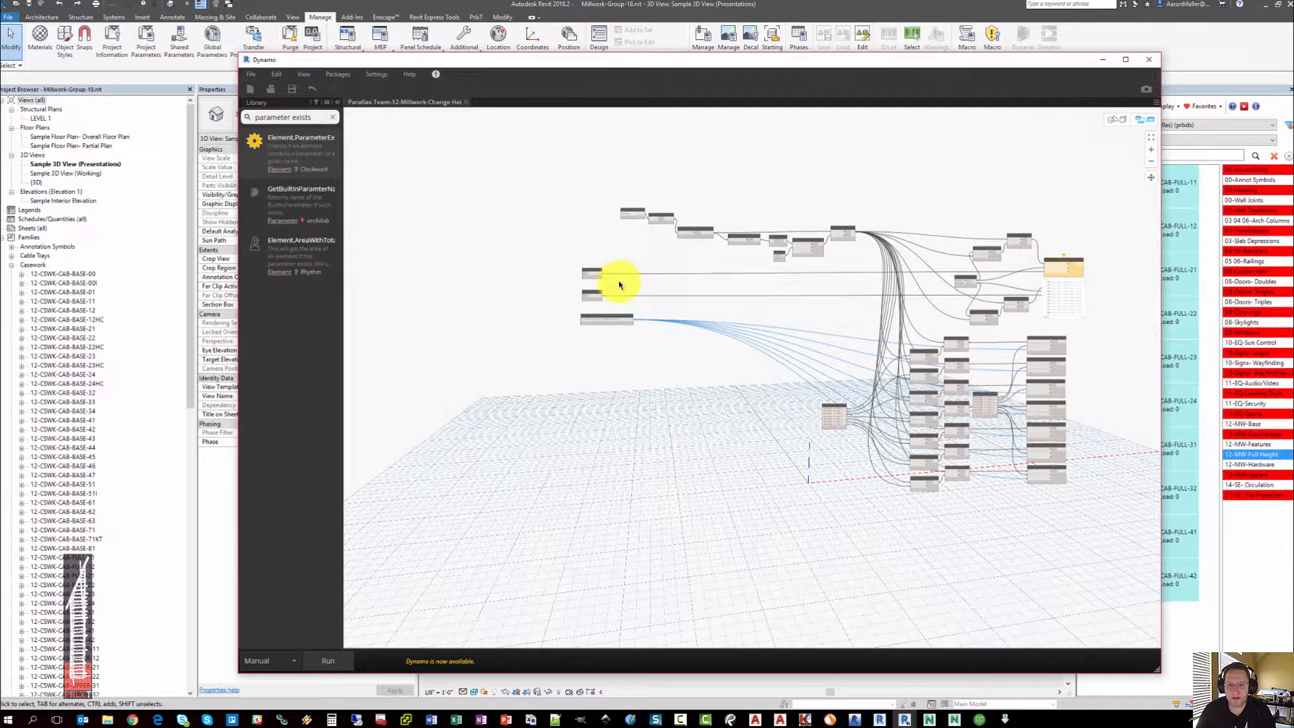
{"action": "scroll", "coordinate": [585, 307], "scroll_direction": "up", "scroll_amount": 8}
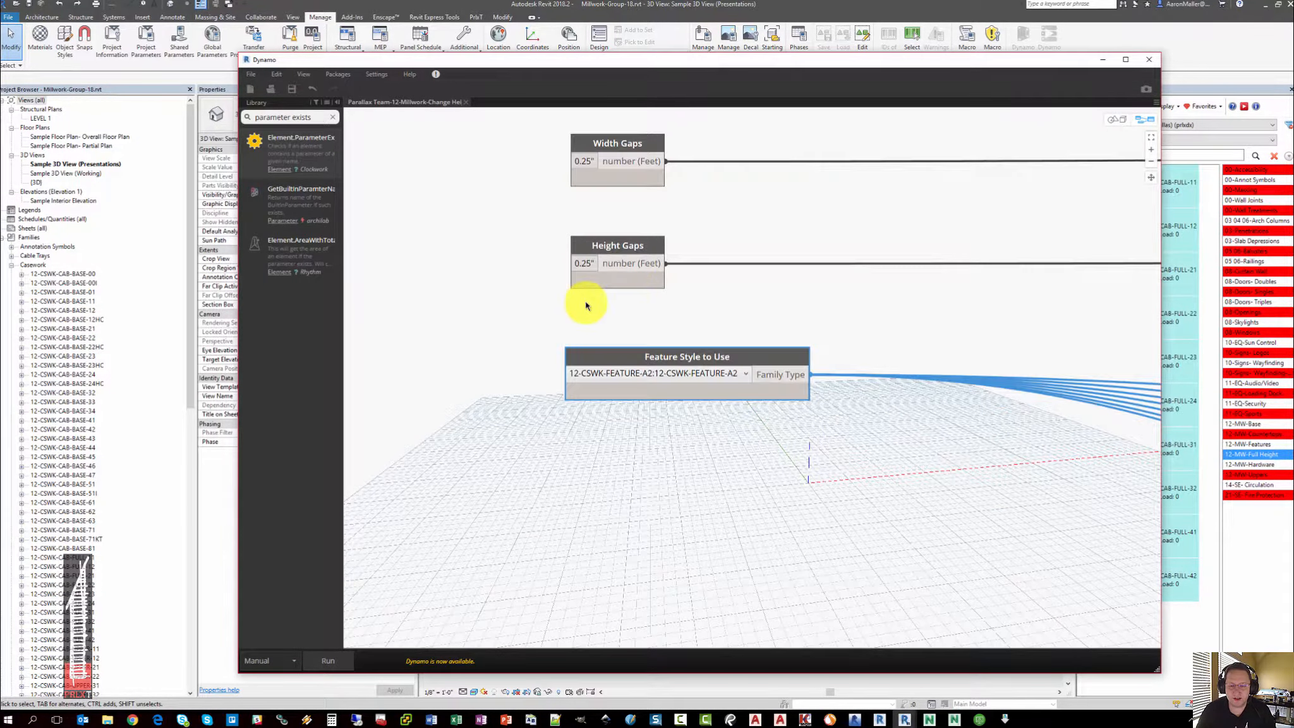
{"action": "middle_click_drag", "start_coordinate": [610, 312], "coordinate": [589, 380]}
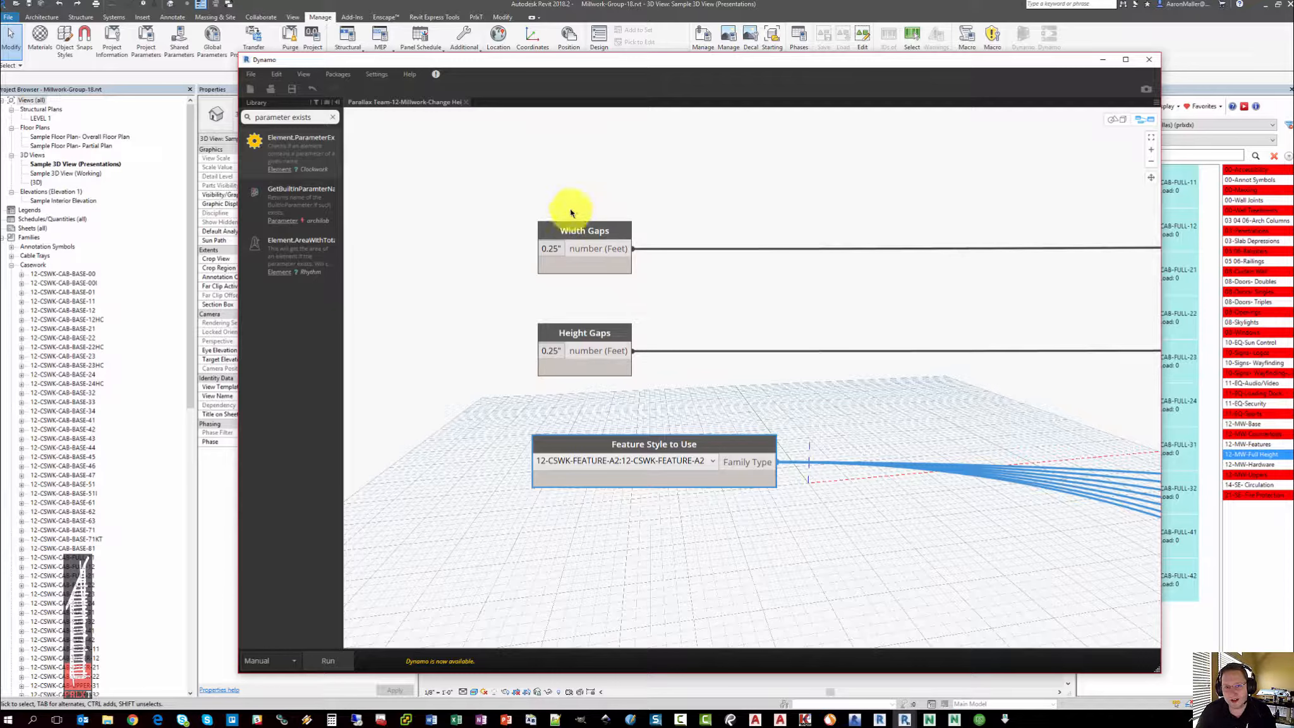
{"action": "double_click", "coordinate": [551, 249]}
{"action": "type", "text": ".5"}
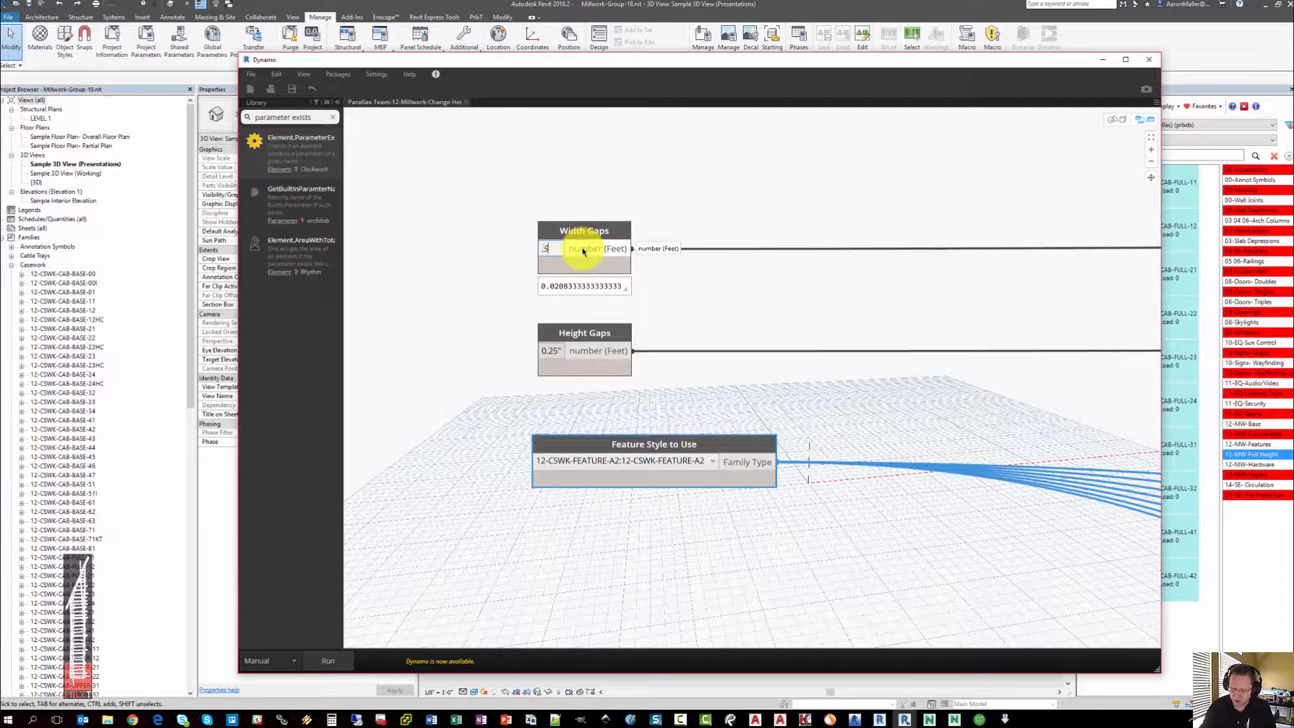
{"action": "type", "text": "0' 0\""}
{"action": "left_click", "coordinate": [554, 249]}
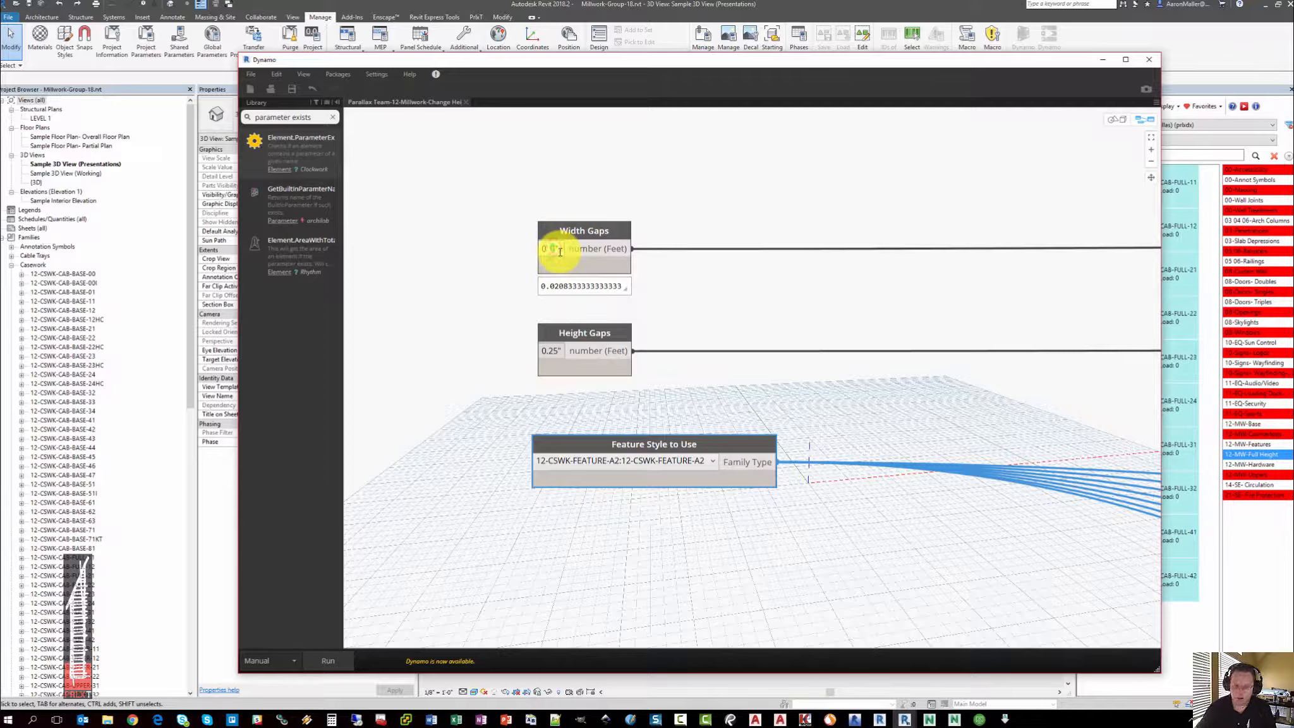
{"action": "left_click", "coordinate": [560, 353]}
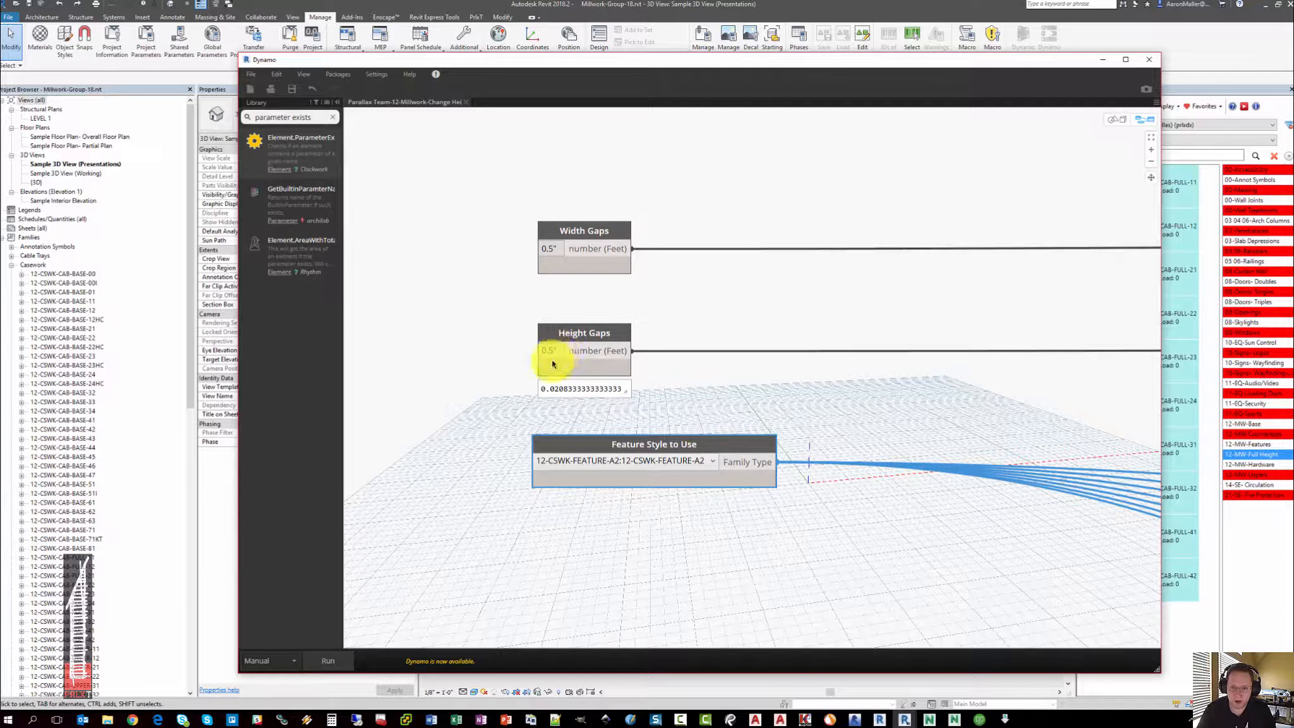
- Run the graph with 12-CSWK-FEATURE-A2 as the feature style and move its window off the Revit model
{"action": "left_click", "coordinate": [701, 463]}
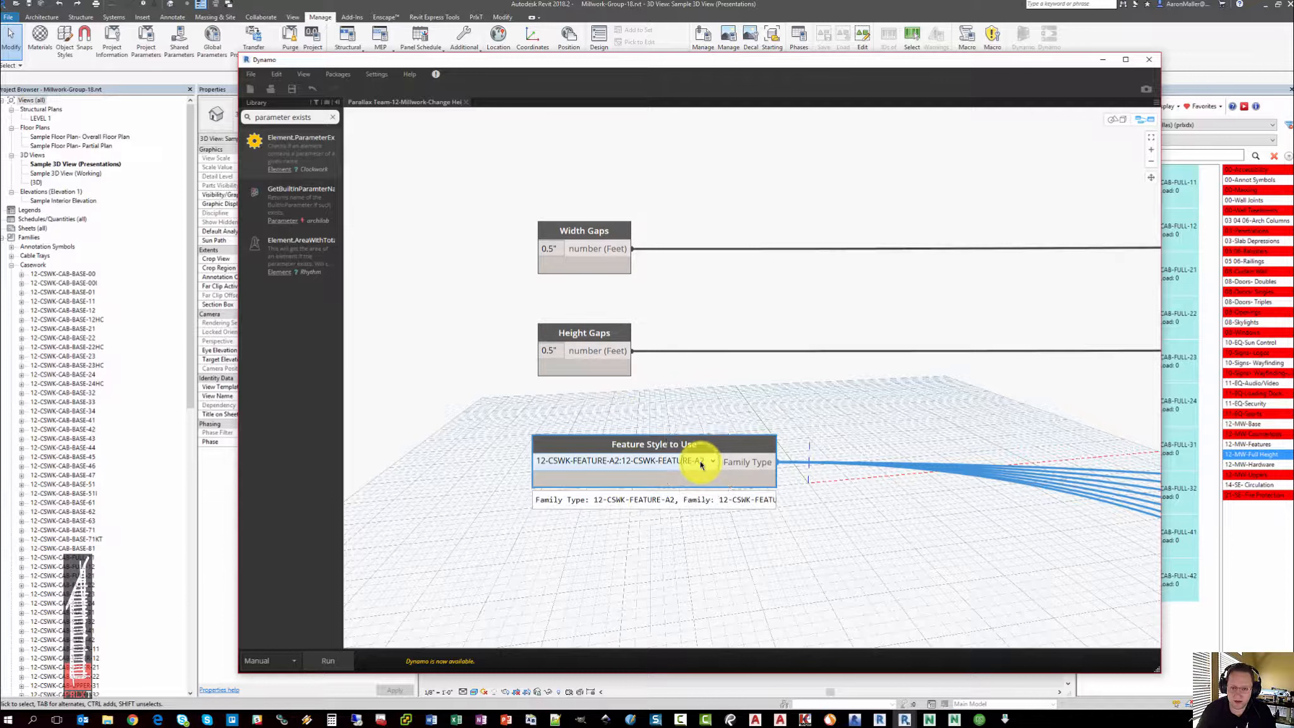
{"action": "left_click", "coordinate": [327, 661]}
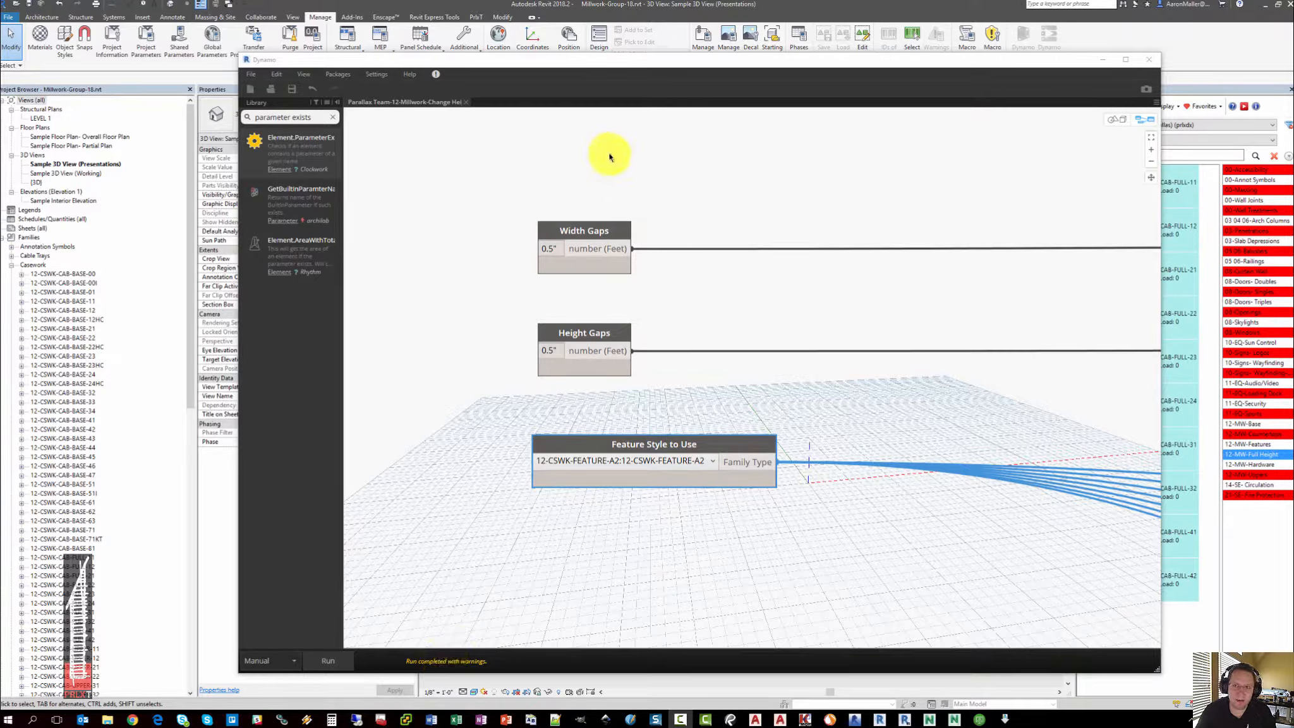
{"action": "left_click_drag", "start_coordinate": [594, 60], "coordinate": [1293, 30]}
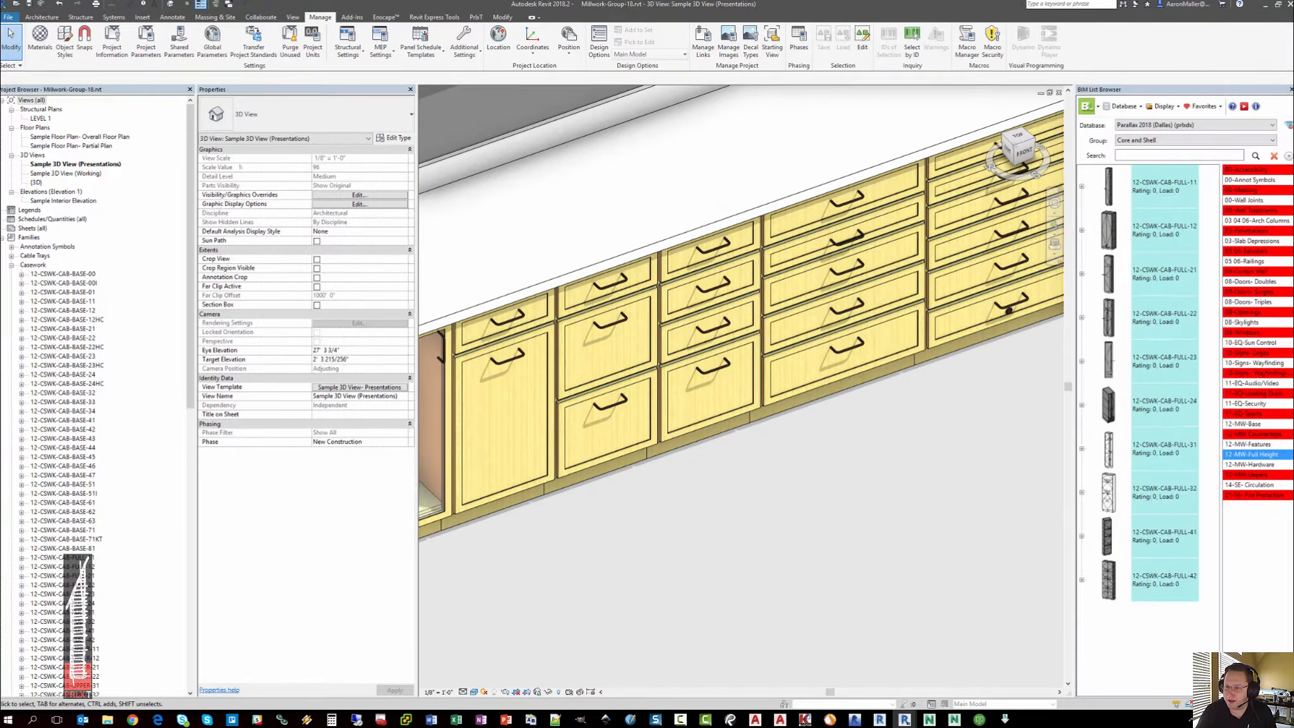
- Examine the drawer fronts, doors and gaps on the base and upper cabinets along the whole casework run
{"action": "scroll", "coordinate": [797, 350], "scroll_direction": "down", "scroll_amount": 3}
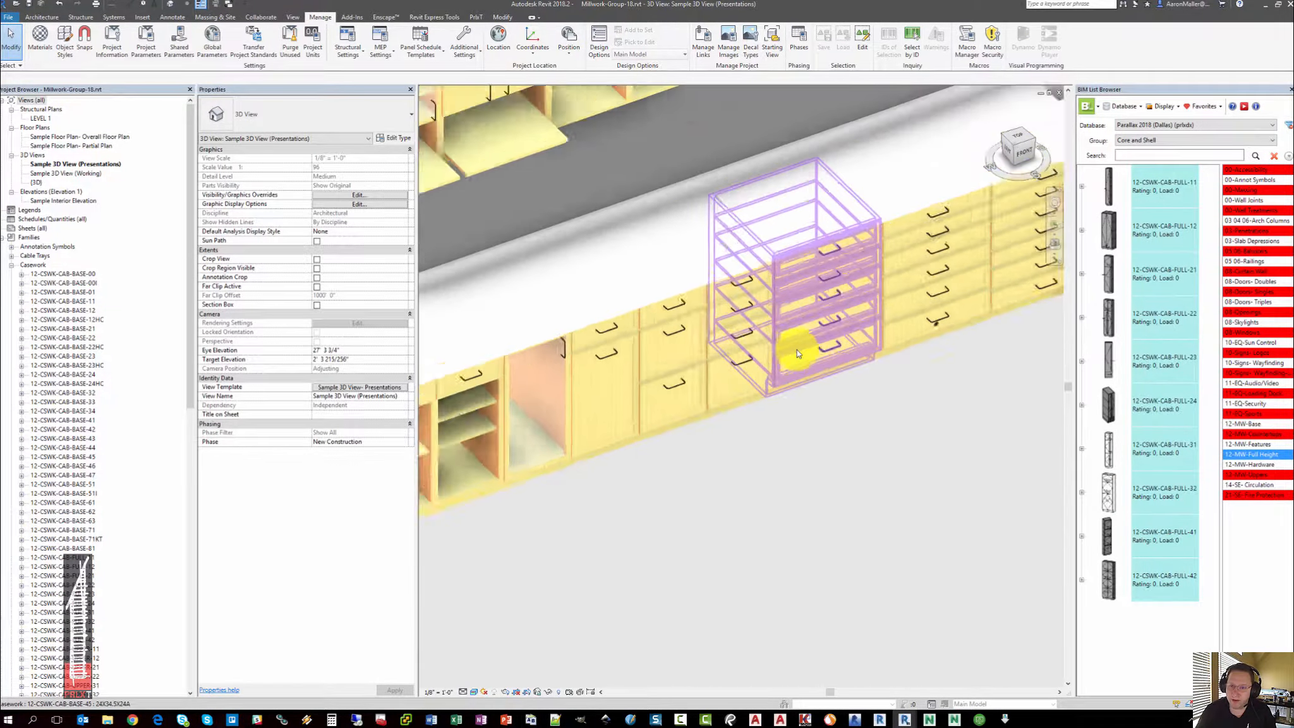
{"action": "middle_click_drag", "start_coordinate": [863, 362], "coordinate": [814, 397]}
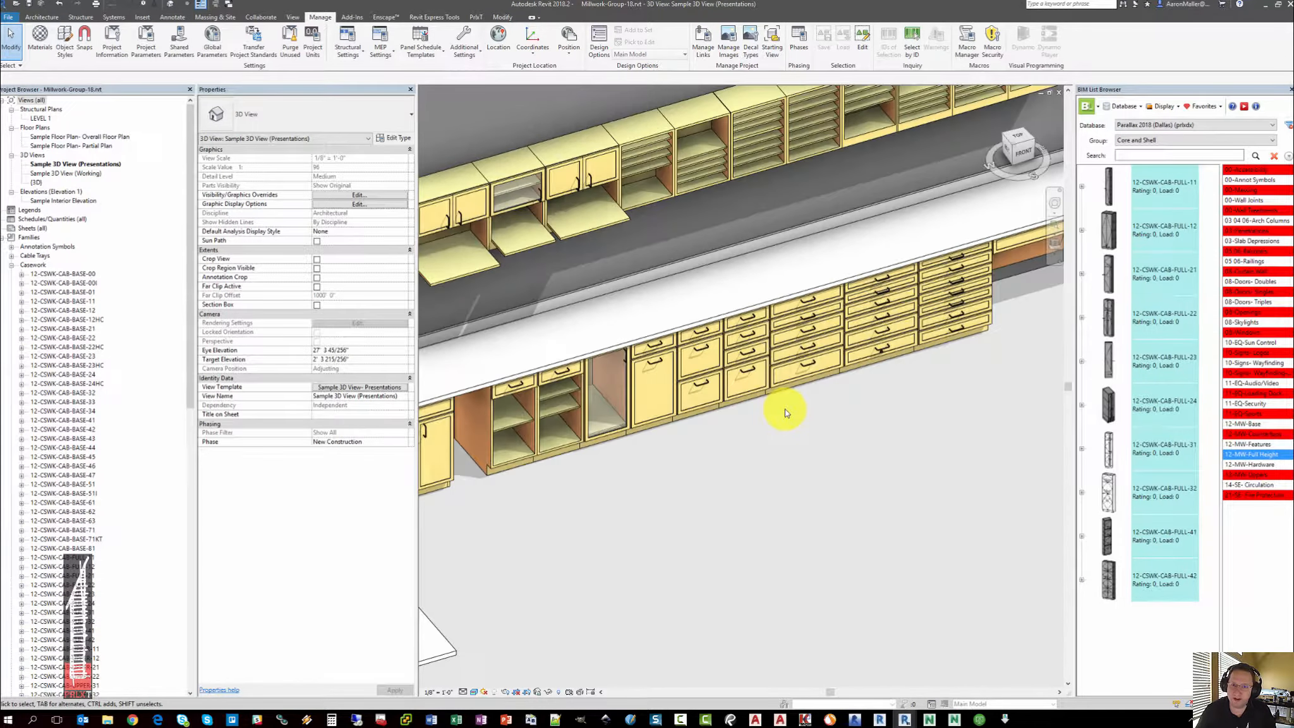
{"action": "scroll", "coordinate": [574, 182], "scroll_direction": "up", "scroll_amount": 4}
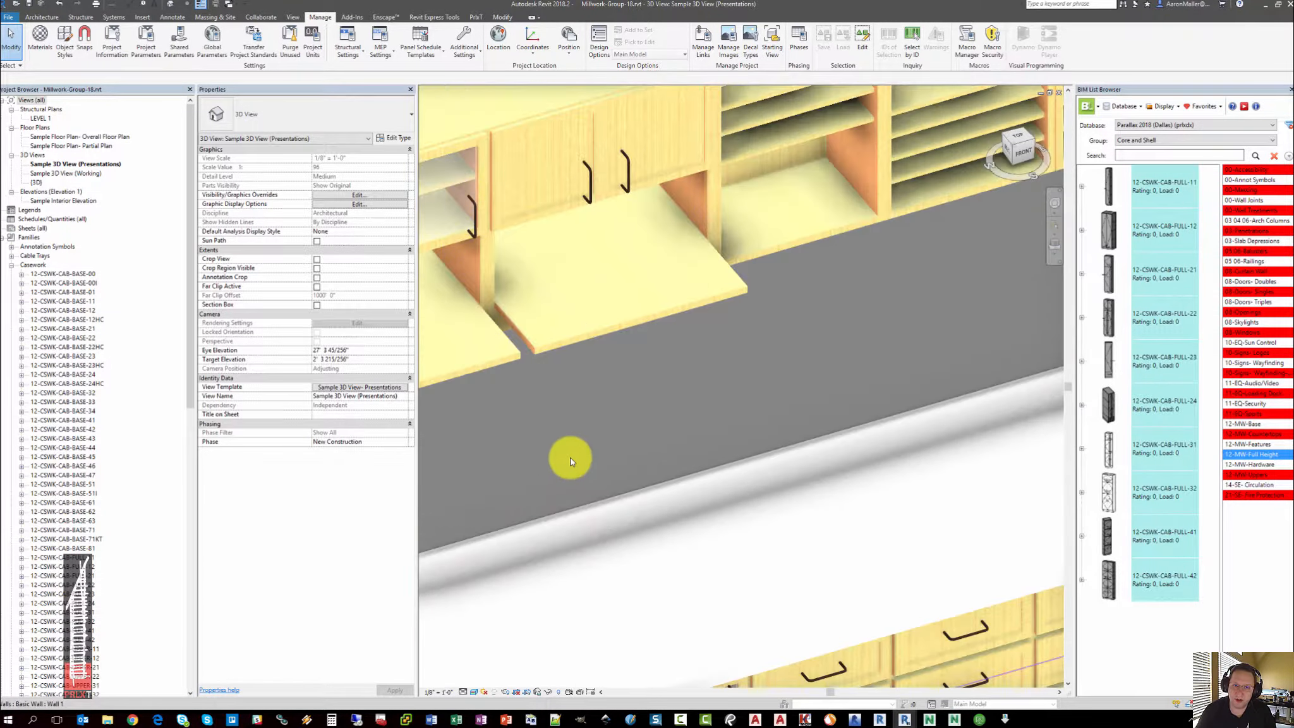
{"action": "scroll", "coordinate": [618, 425], "scroll_direction": "down", "scroll_amount": 3}
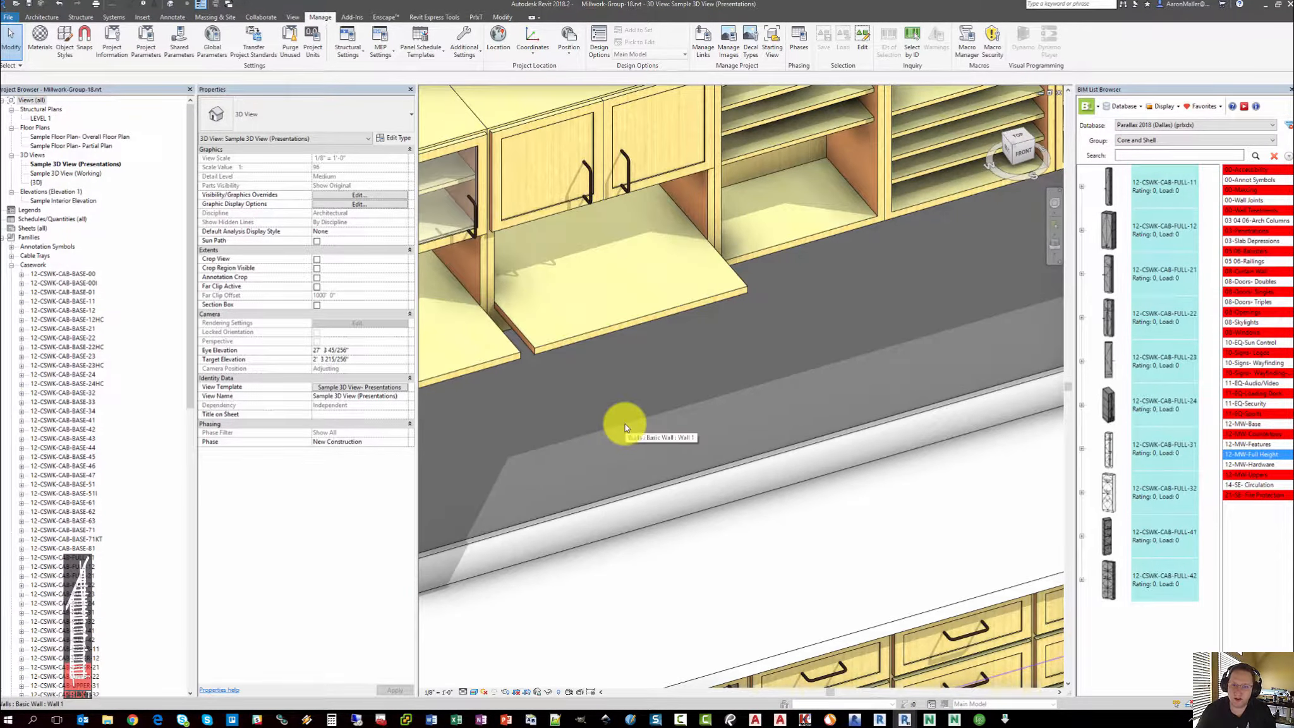
{"action": "middle_click_drag", "start_coordinate": [618, 425], "coordinate": [618, 237]}
{"action": "scroll", "coordinate": [748, 464], "scroll_direction": "up", "scroll_amount": 4}
{"action": "scroll", "coordinate": [749, 465], "scroll_direction": "up", "scroll_amount": 2}
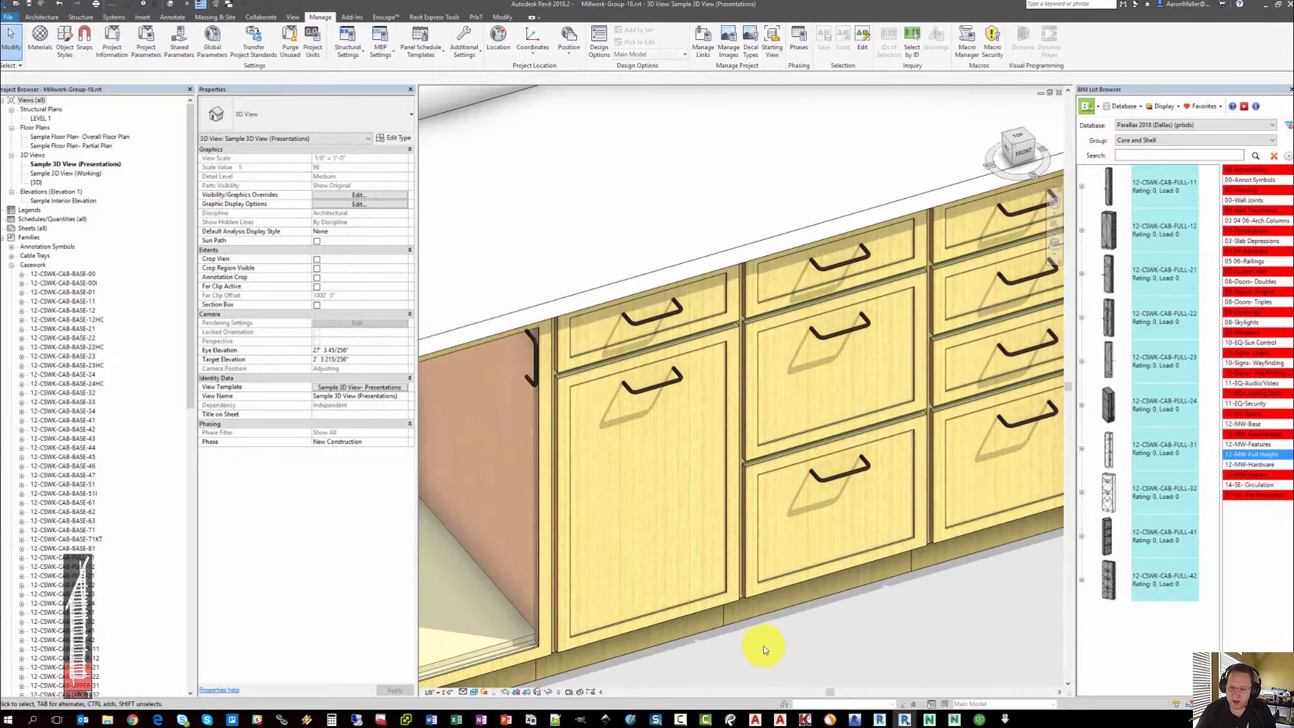
{"action": "scroll", "coordinate": [781, 510], "scroll_direction": "down", "scroll_amount": 4}
{"action": "scroll", "coordinate": [779, 509], "scroll_direction": "down", "scroll_amount": 3}
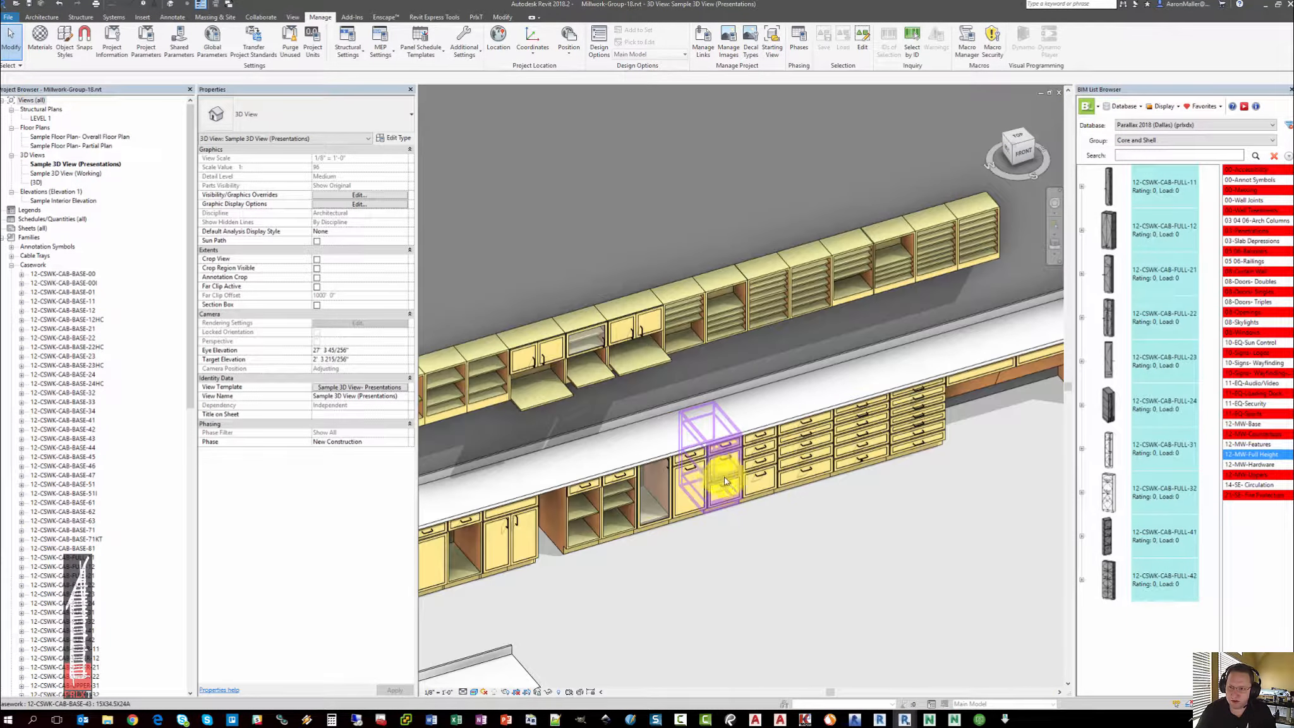
{"action": "middle_click_drag", "start_coordinate": [729, 502], "coordinate": [702, 529]}
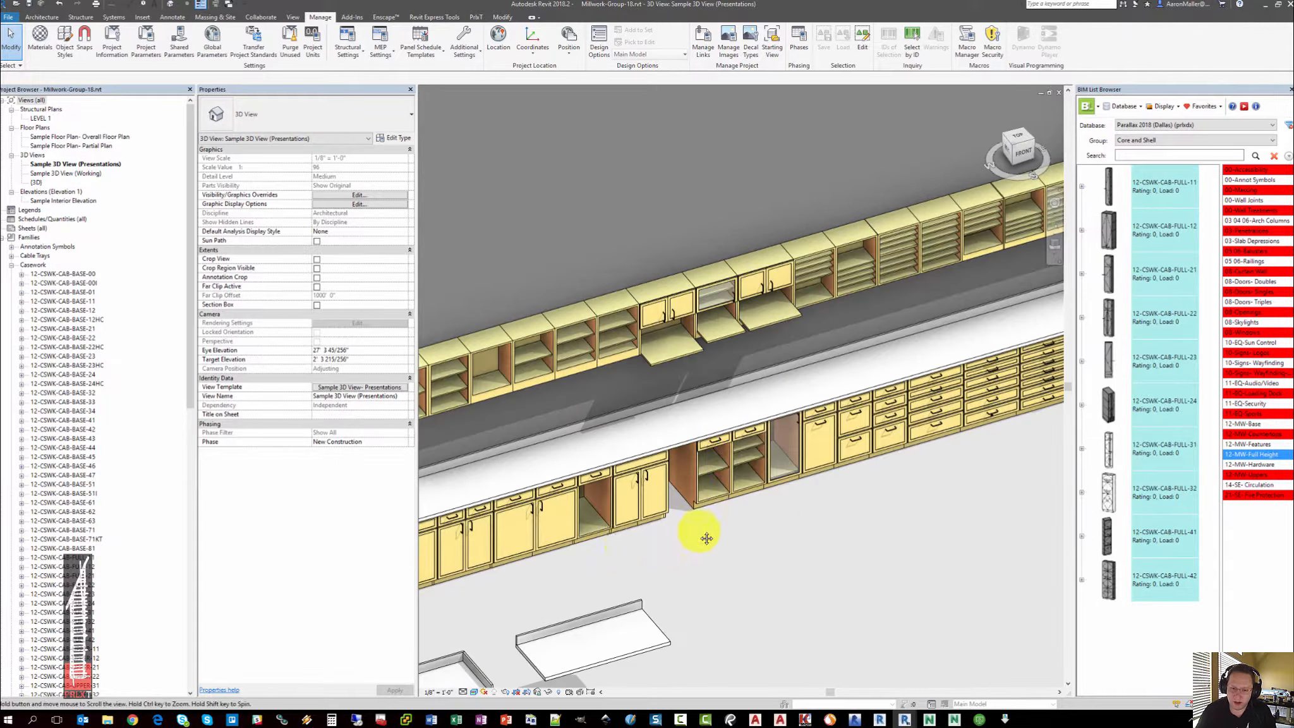
{"action": "middle_click_drag", "start_coordinate": [506, 608], "coordinate": [650, 573]}
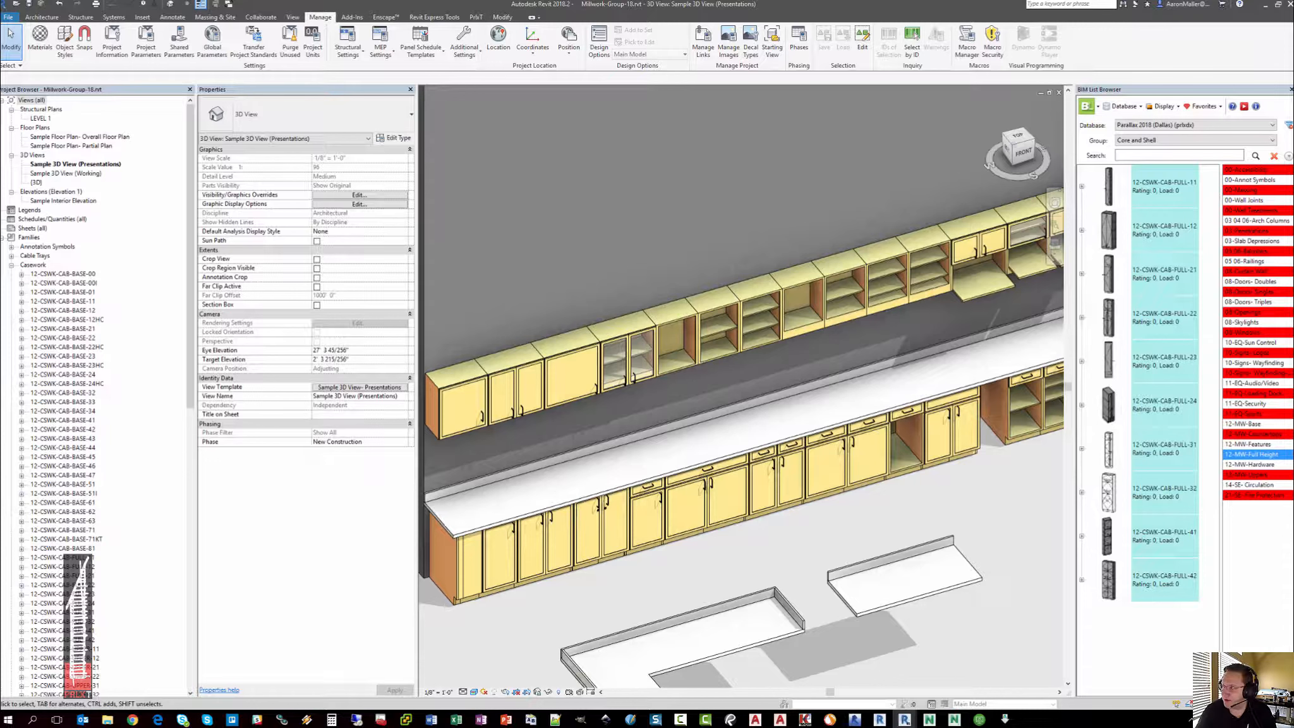
- Return to the Dynamo graph, set Width Gaps and Height Gaps to 0", and rerun it on the casework
{"action": "left_click_drag", "start_coordinate": [1293, 9], "coordinate": [447, 58]}
{"action": "left_click", "coordinate": [501, 244]}
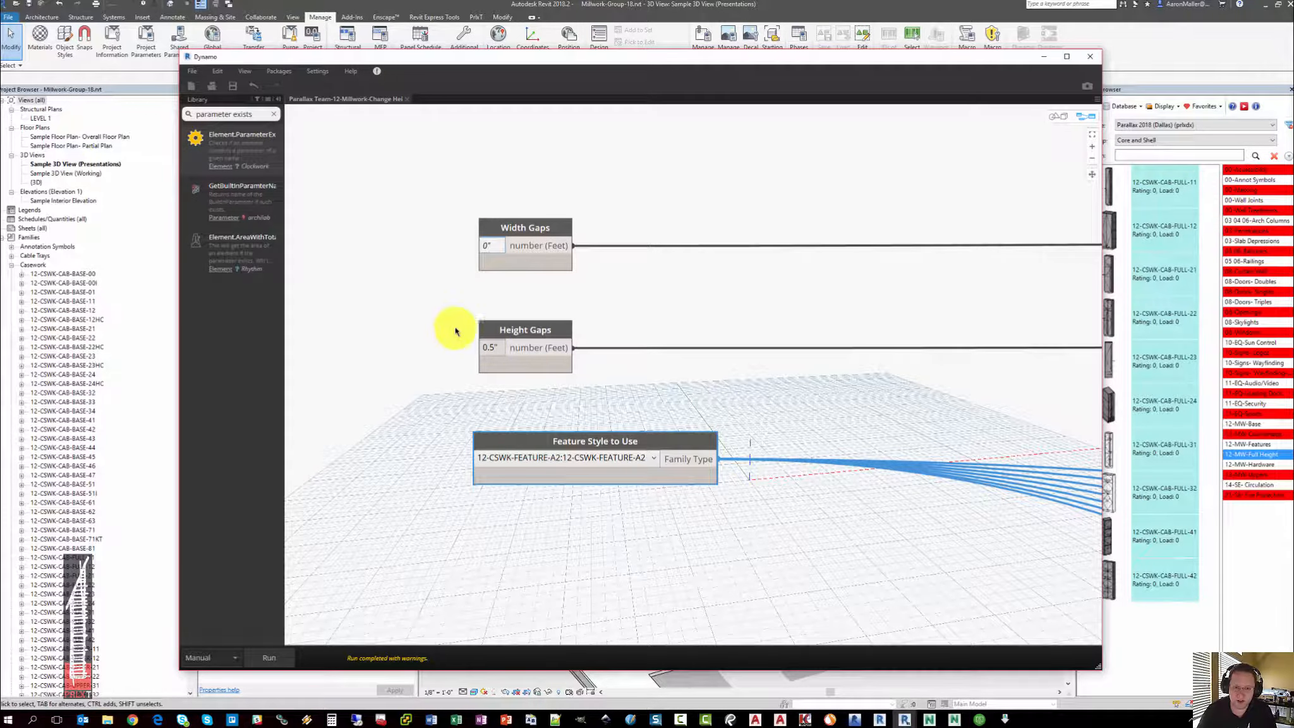
{"action": "left_click", "coordinate": [496, 346]}
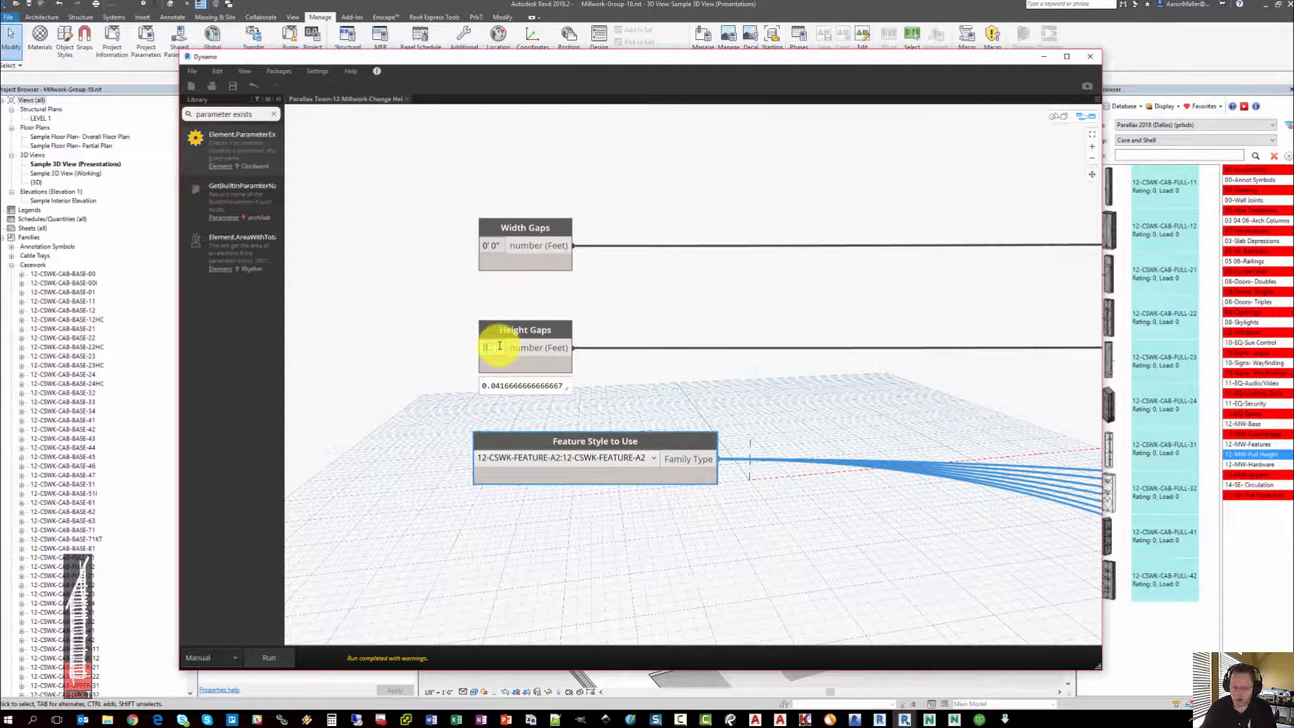
{"action": "type", "text": "0"}
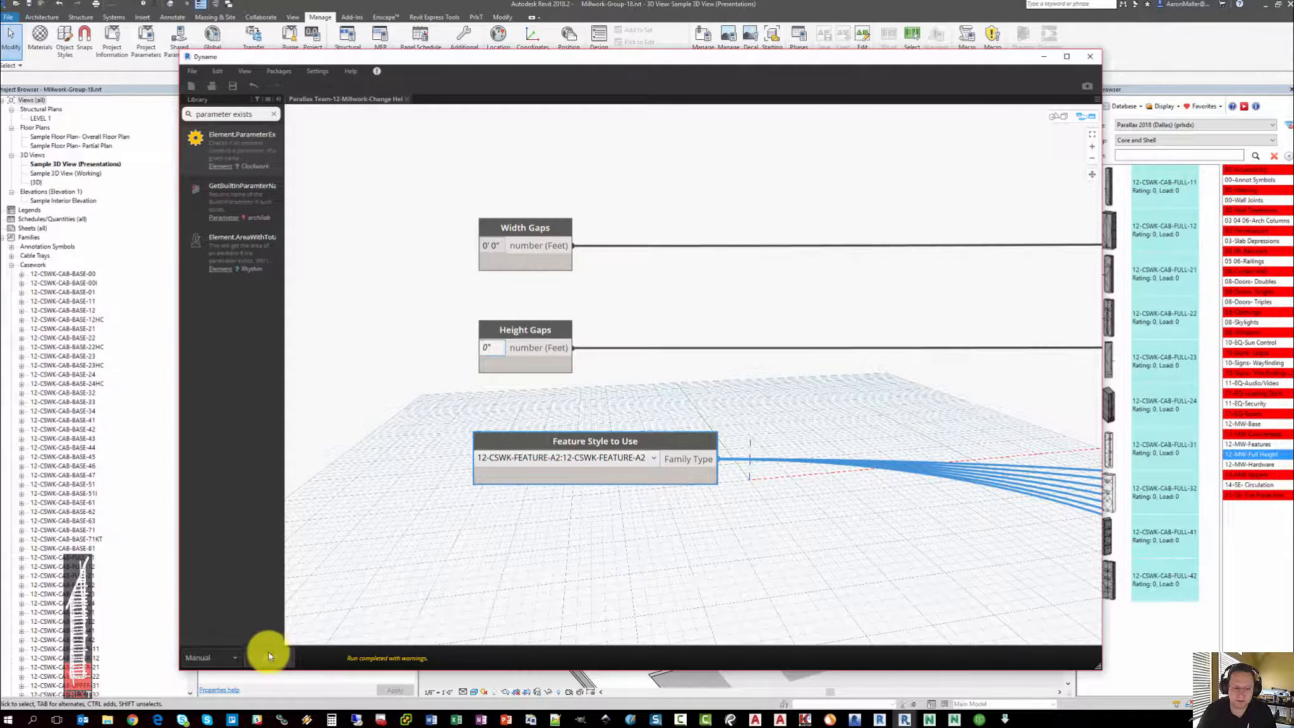
{"action": "left_click", "coordinate": [268, 656]}
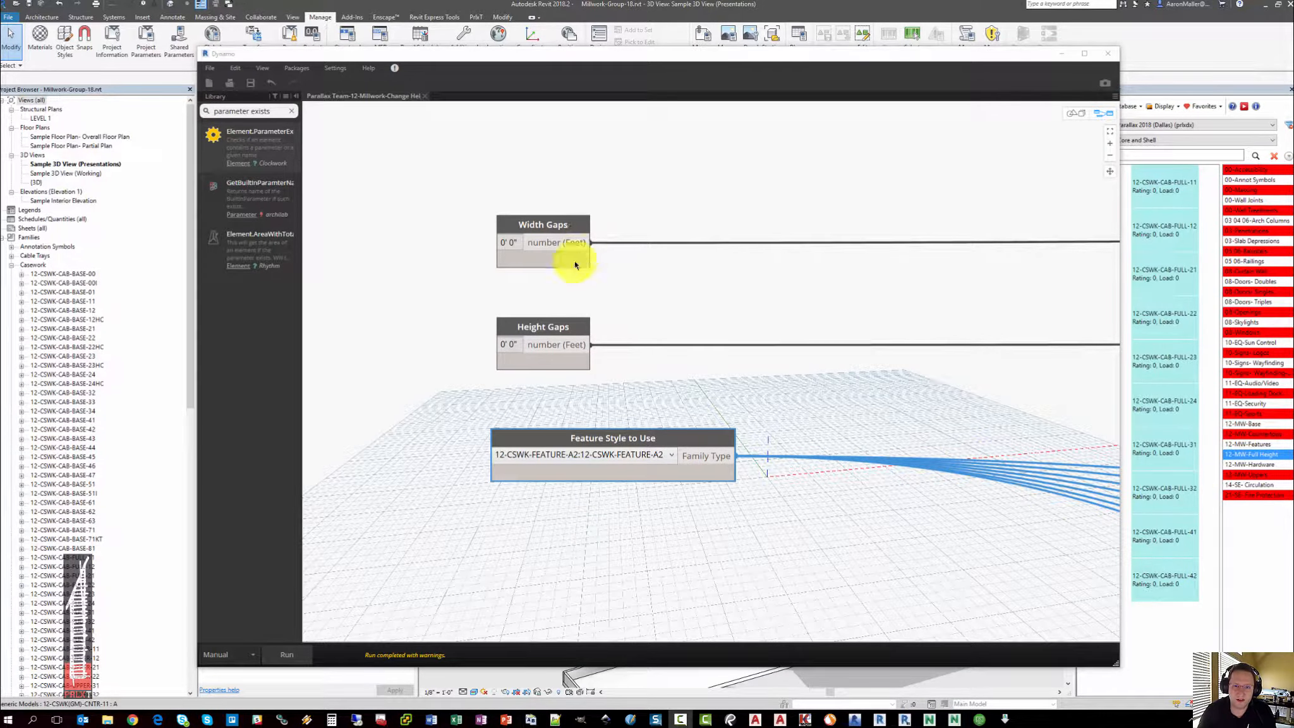
{"action": "left_click_drag", "start_coordinate": [547, 57], "coordinate": [1293, 58]}
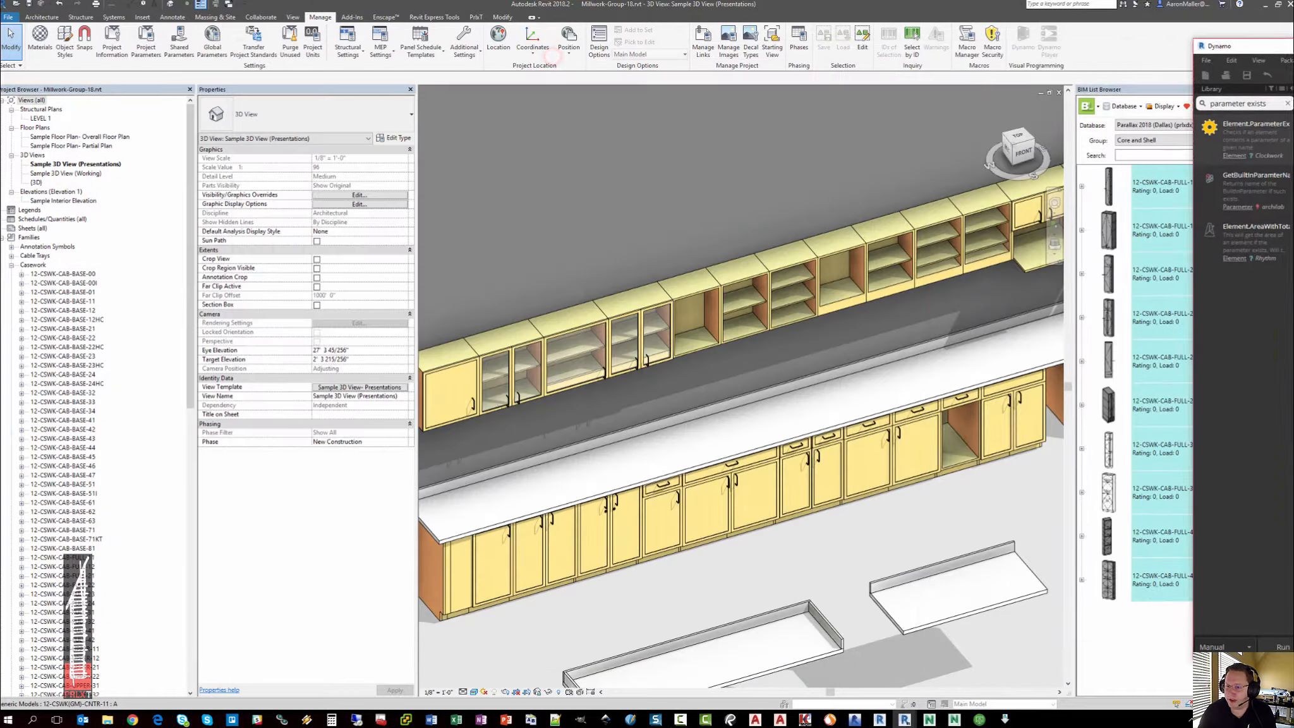
- Examine the doors, drawer fronts and gaps along the base and upper cabinets in the Revit 3D view
{"action": "middle_click_drag", "start_coordinate": [436, 386], "coordinate": [854, 363]}
{"action": "scroll", "coordinate": [829, 356], "scroll_direction": "up", "scroll_amount": 6}
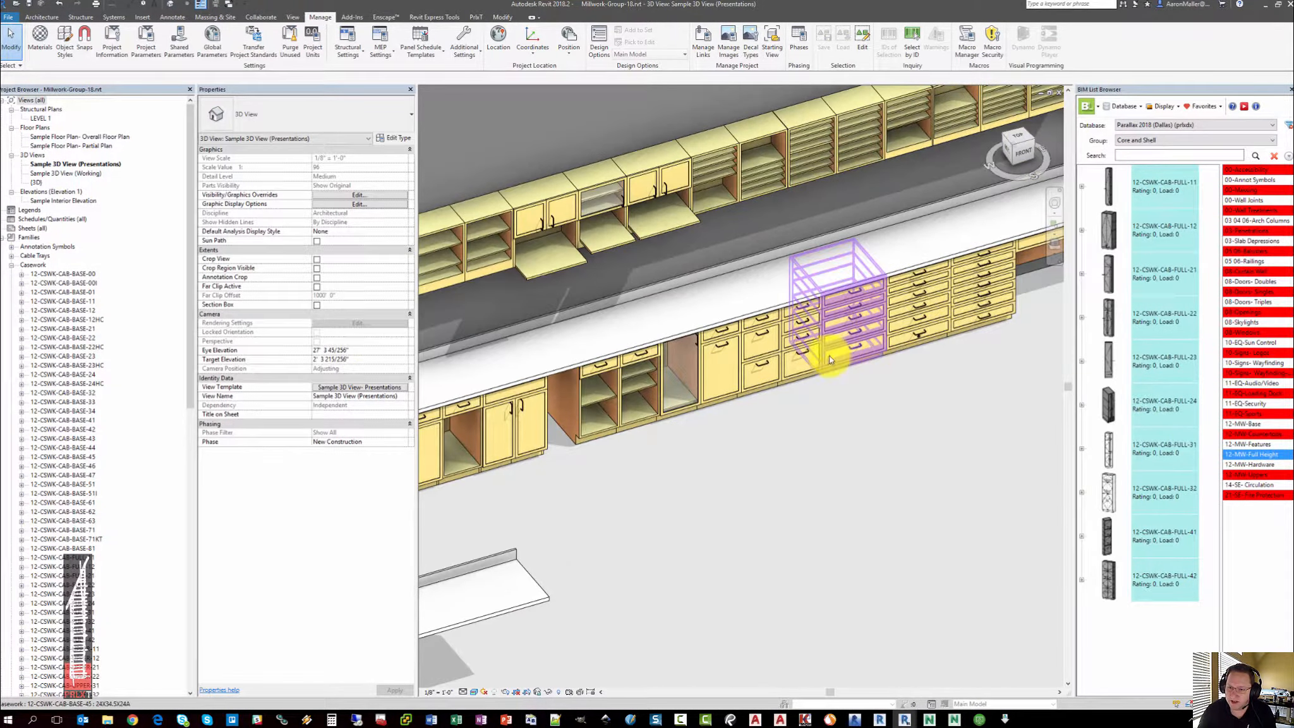
{"action": "scroll", "coordinate": [757, 390], "scroll_direction": "down", "scroll_amount": 6}
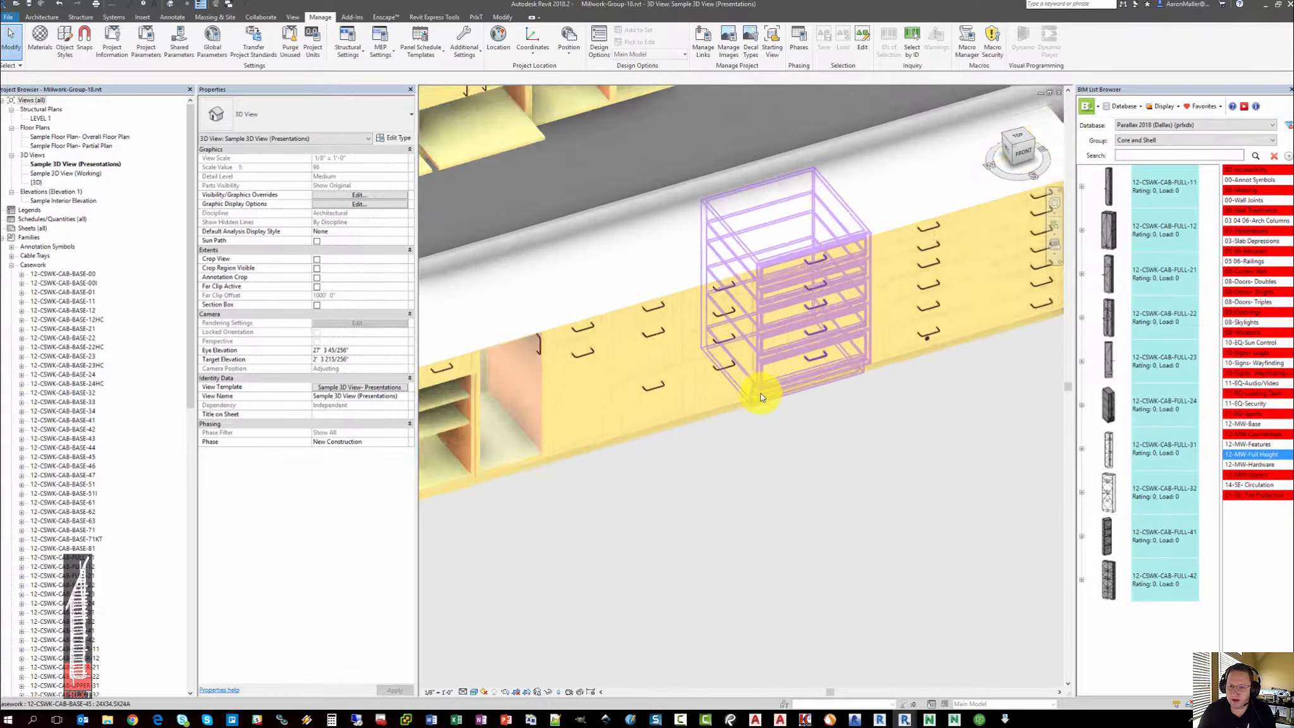
{"action": "middle_click_drag", "start_coordinate": [606, 332], "coordinate": [749, 361]}
{"action": "scroll", "coordinate": [636, 378], "scroll_direction": "down", "scroll_amount": 1}
{"action": "middle_click_drag", "start_coordinate": [635, 377], "coordinate": [731, 358]}
{"action": "scroll", "coordinate": [600, 357], "scroll_direction": "down", "scroll_amount": 1}
{"action": "scroll", "coordinate": [596, 353], "scroll_direction": "down", "scroll_amount": 2}
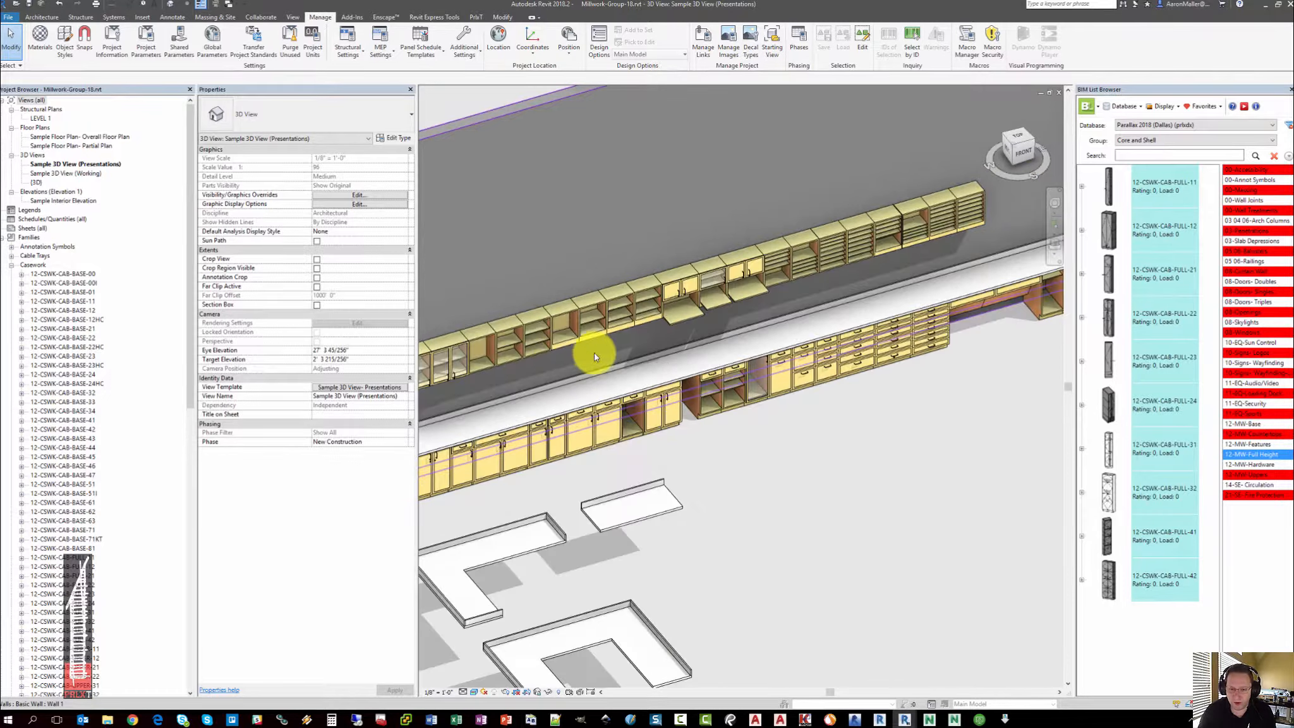
{"action": "middle_click_drag", "start_coordinate": [594, 353], "coordinate": [636, 358], "text": "shift"}
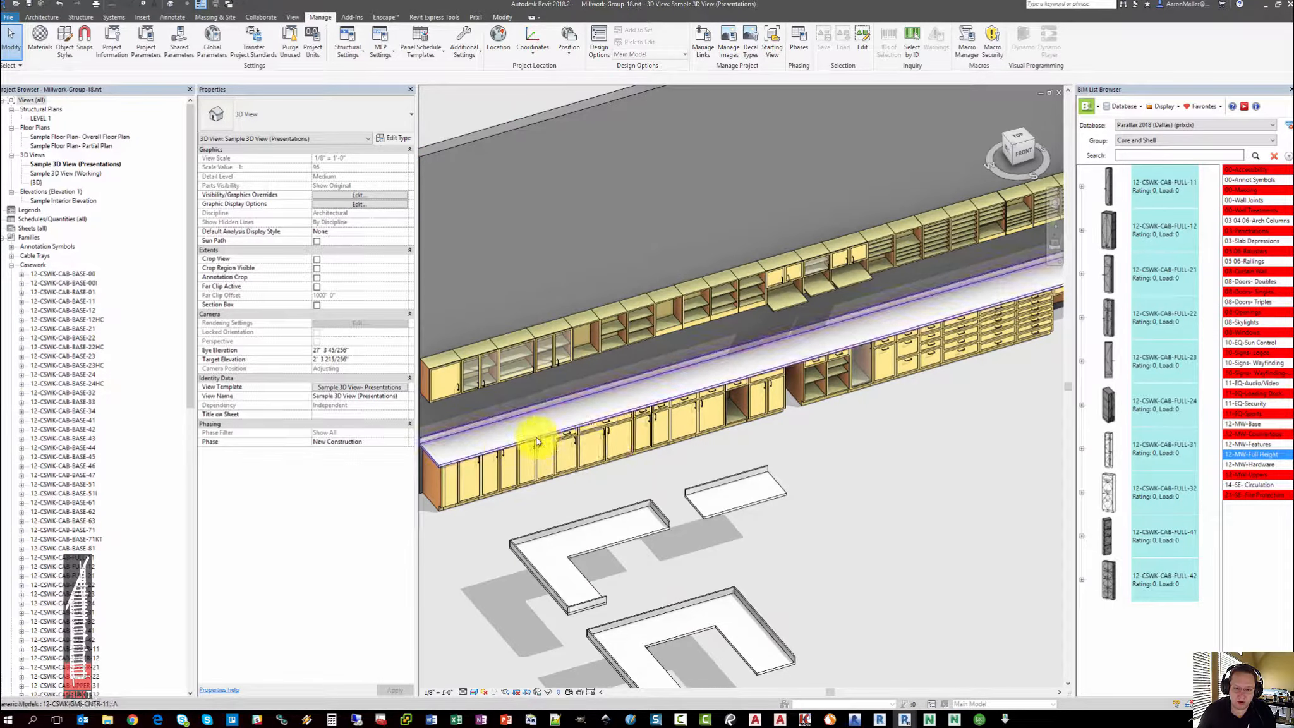
{"action": "middle_click_drag", "start_coordinate": [569, 416], "coordinate": [618, 391]}
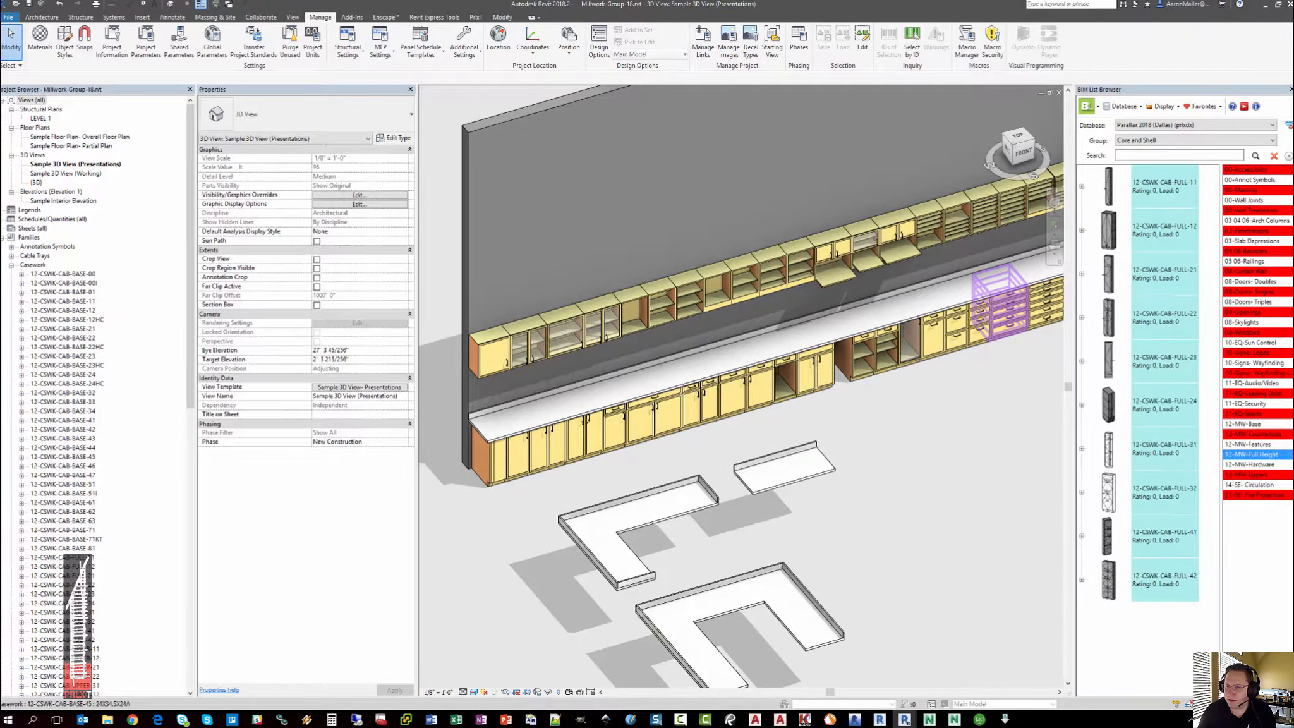
- Return to the Dynamo graph and set its Width Gaps and Height Gaps inputs to 1/8"
{"action": "left_click_drag", "start_coordinate": [1293, 45], "coordinate": [1047, 68]}
{"action": "left_click", "coordinate": [1076, 260]}
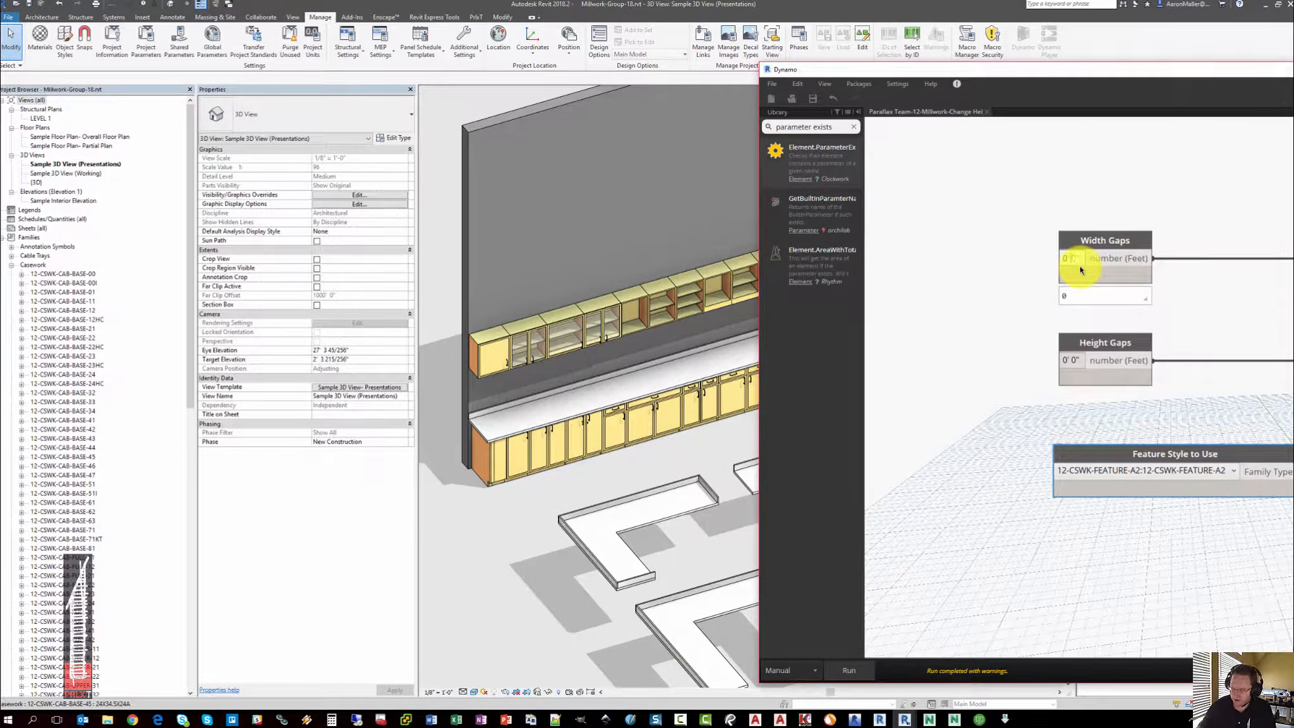
{"action": "type", "text": "1/8"}
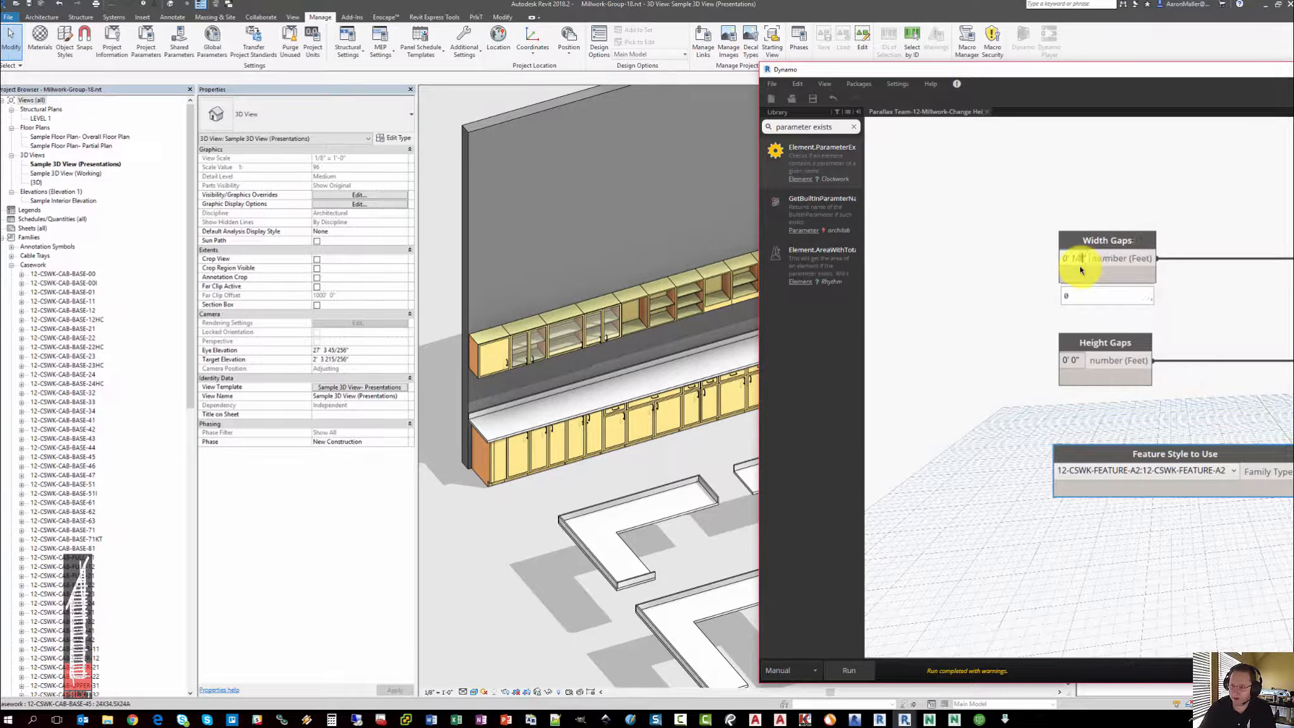
{"action": "left_click", "coordinate": [1075, 360]}
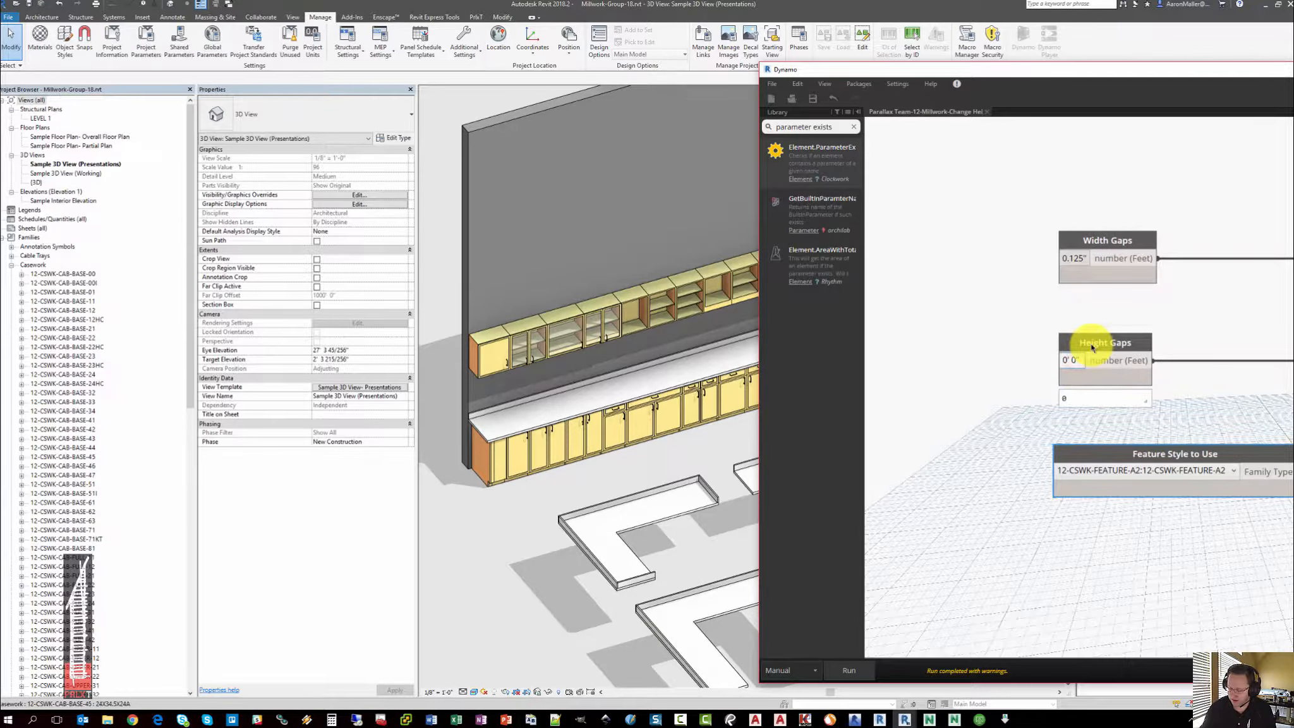
{"action": "type", "text": "1/8"}
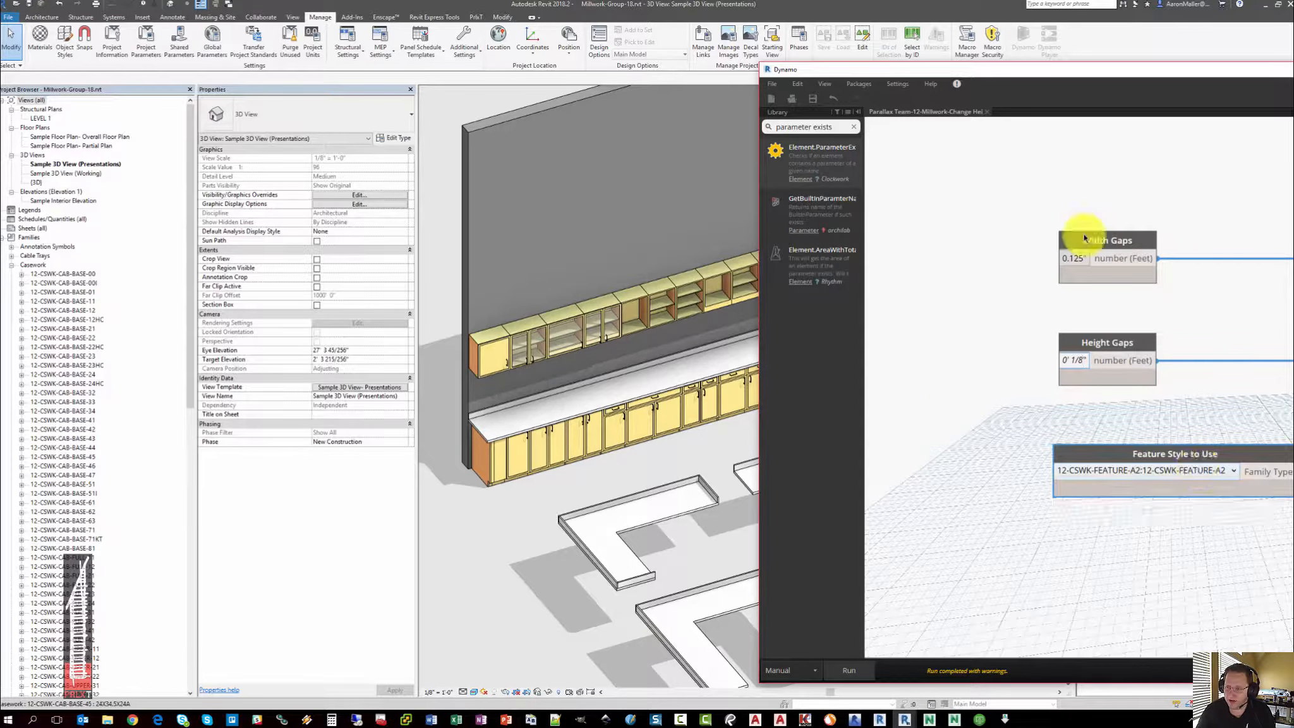
- Bring the Dynamo window fully into view and freeze the Feature Style to Use node
{"action": "left_click_drag", "start_coordinate": [1066, 77], "coordinate": [516, 38]}
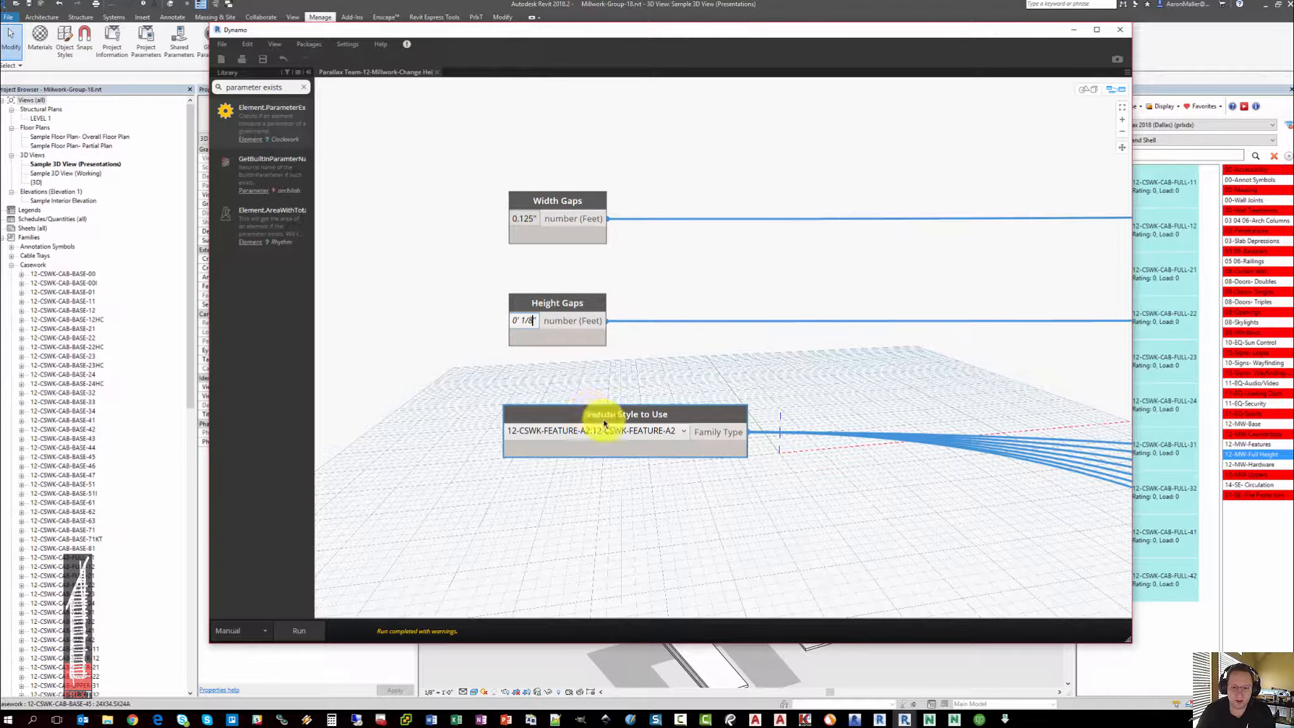
{"action": "right_click", "coordinate": [632, 419]}
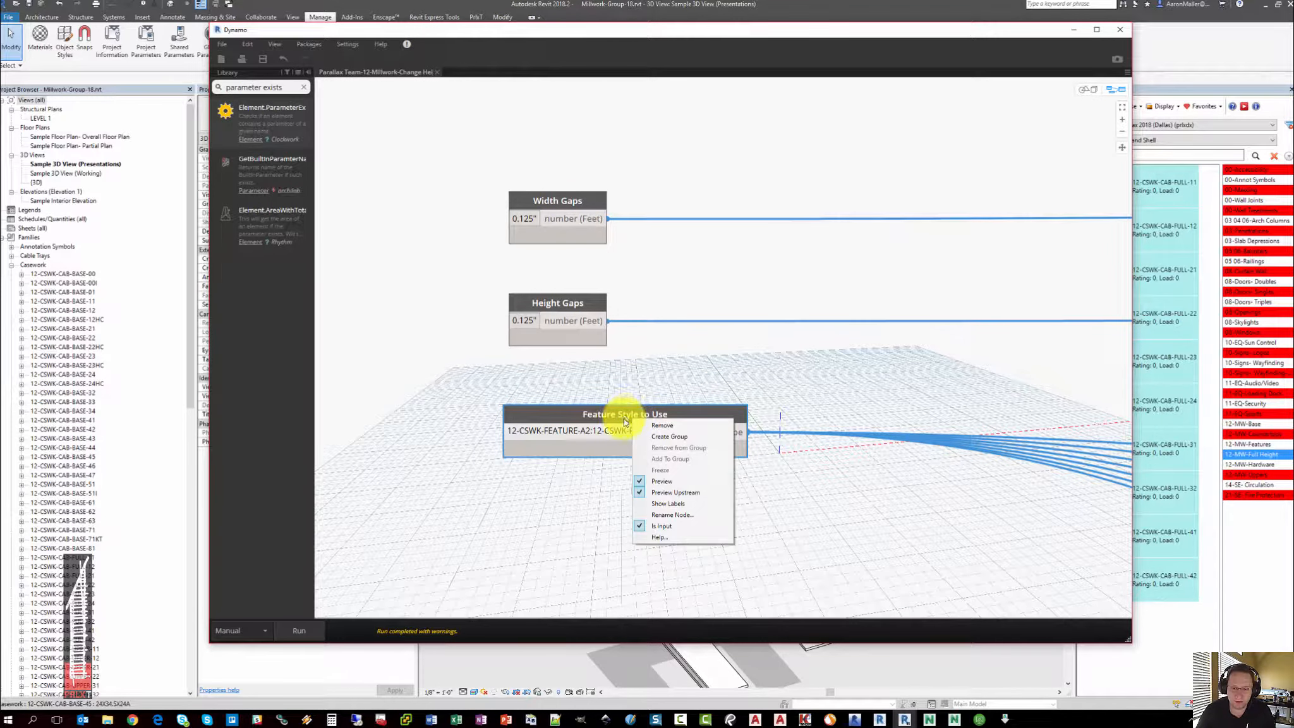
{"action": "left_click", "coordinate": [597, 374]}
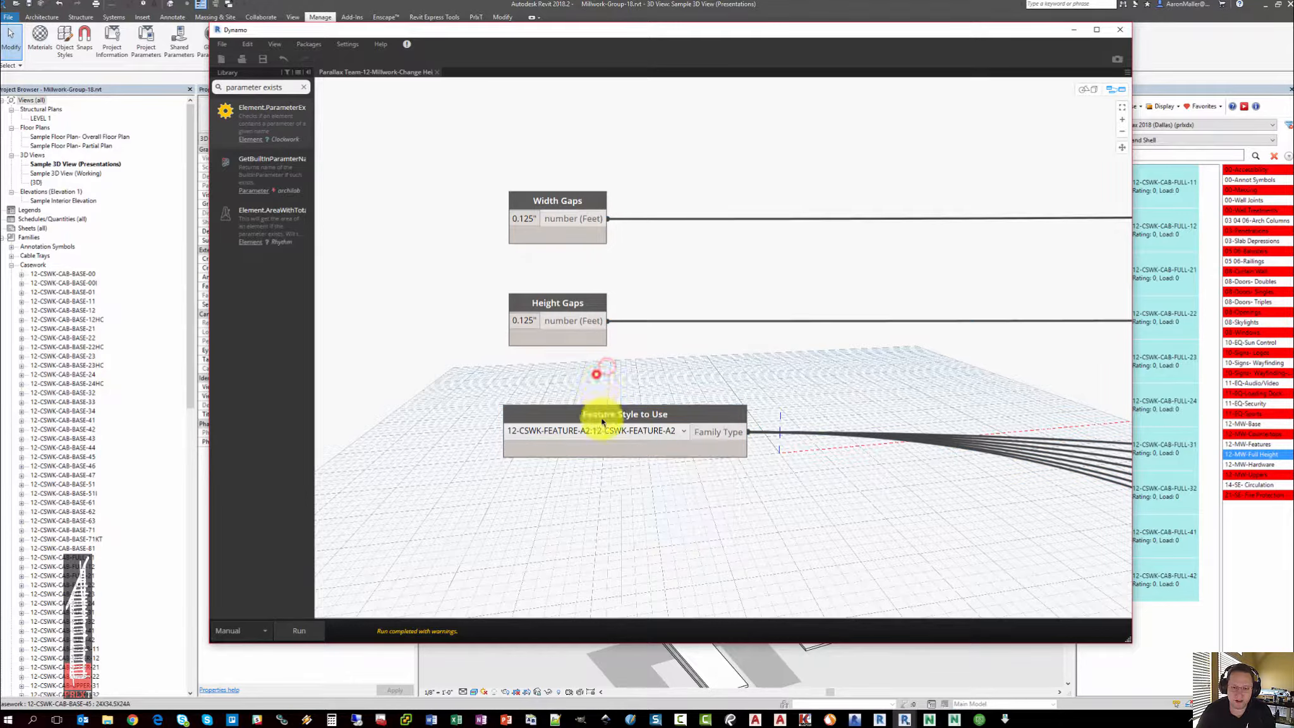
{"action": "left_click", "coordinate": [602, 418]}
{"action": "right_click", "coordinate": [603, 416]}
{"action": "left_click", "coordinate": [628, 470]}
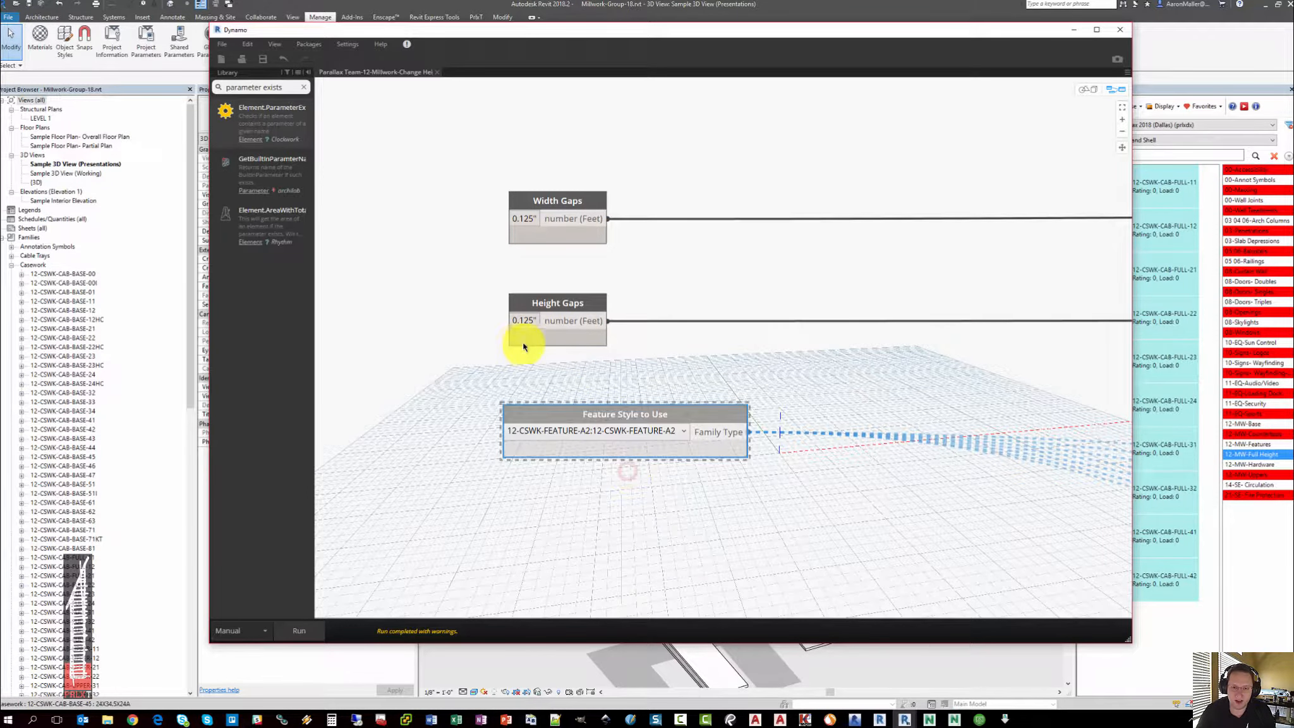
- Move the Dynamo window off the Revit casework and run the graph with the feature style node frozen
{"action": "left_click_drag", "start_coordinate": [511, 27], "coordinate": [694, 54]}
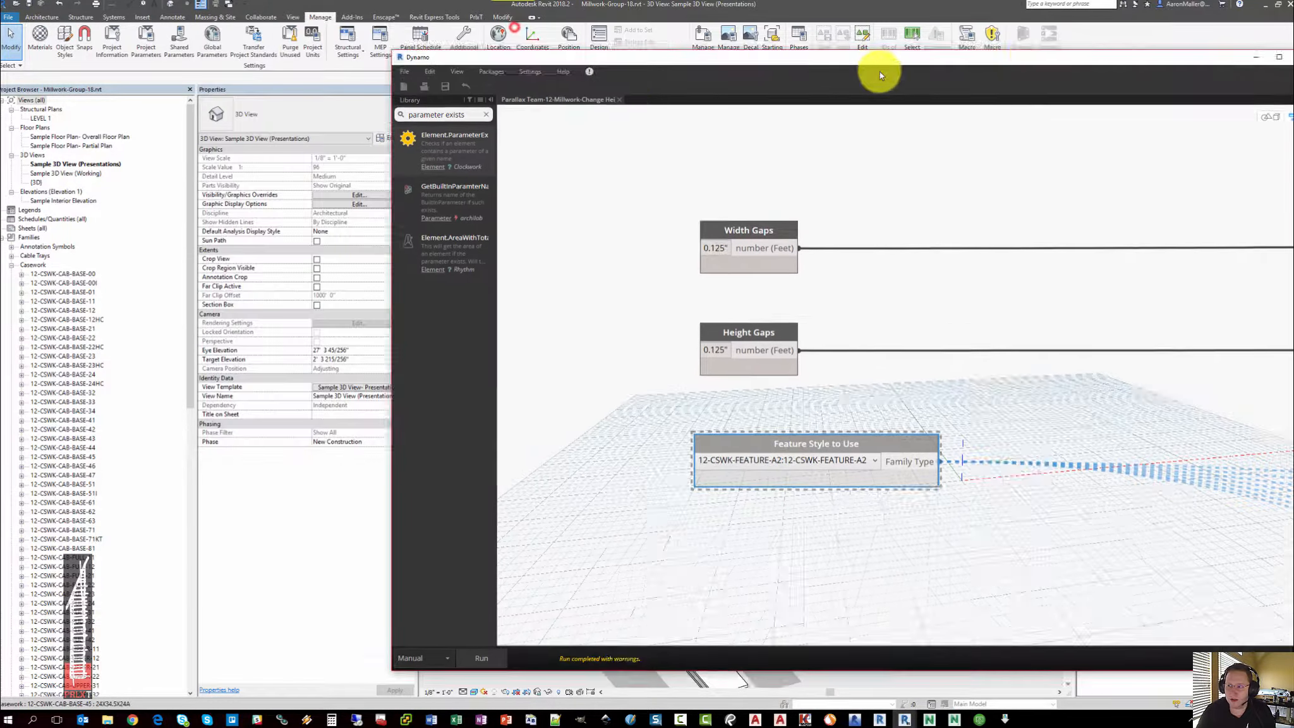
{"action": "left_click_drag", "start_coordinate": [880, 72], "coordinate": [1116, 51]}
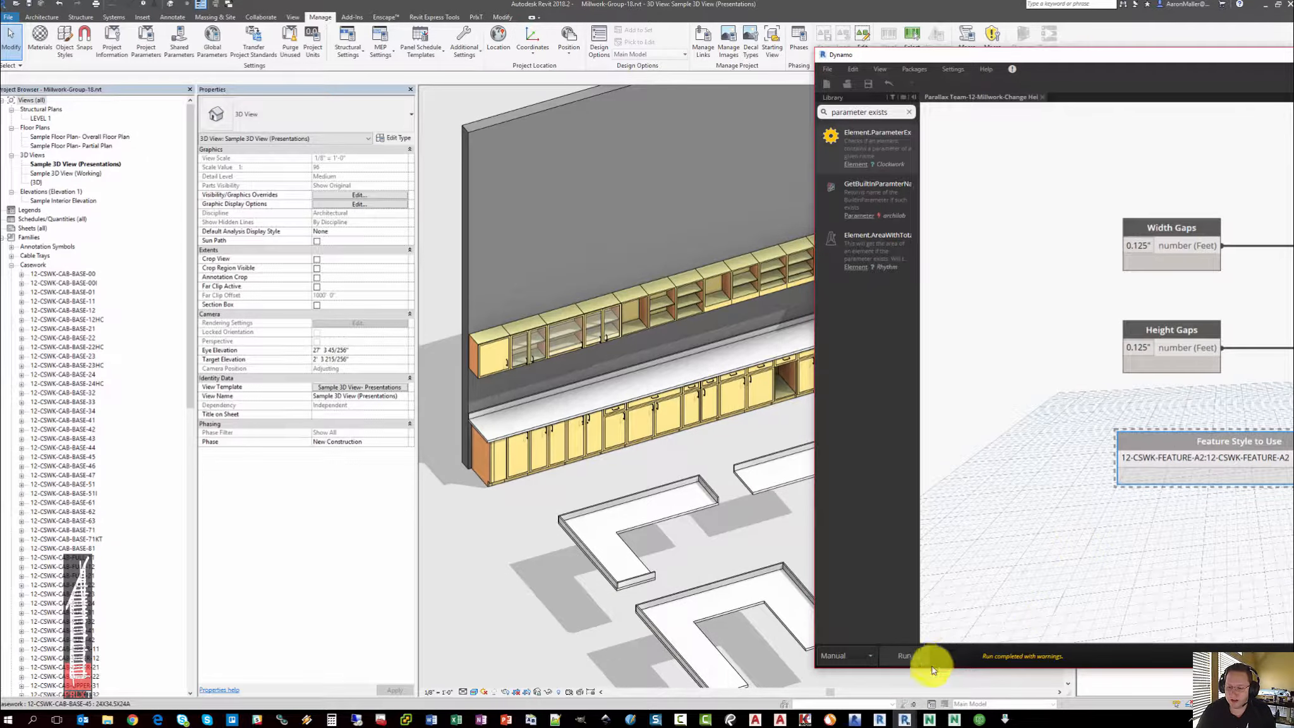
{"action": "left_click", "coordinate": [916, 656]}
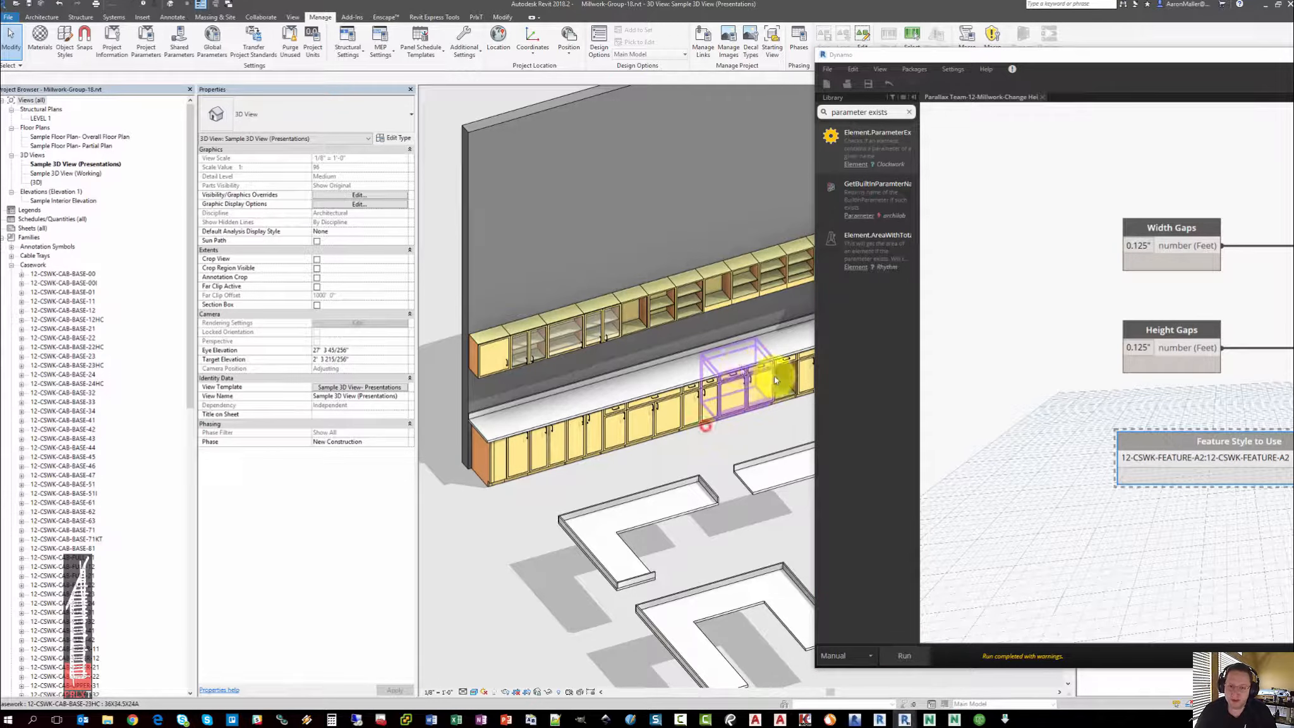
- Inspect the gaps around the drawer fronts of the base cabinets up close, and view the whole casework run
{"action": "scroll", "coordinate": [800, 335], "scroll_direction": "up", "scroll_amount": 2}
{"action": "middle_click_drag", "start_coordinate": [800, 335], "coordinate": [395, 413]}
{"action": "scroll", "coordinate": [623, 373], "scroll_direction": "up", "scroll_amount": 6}
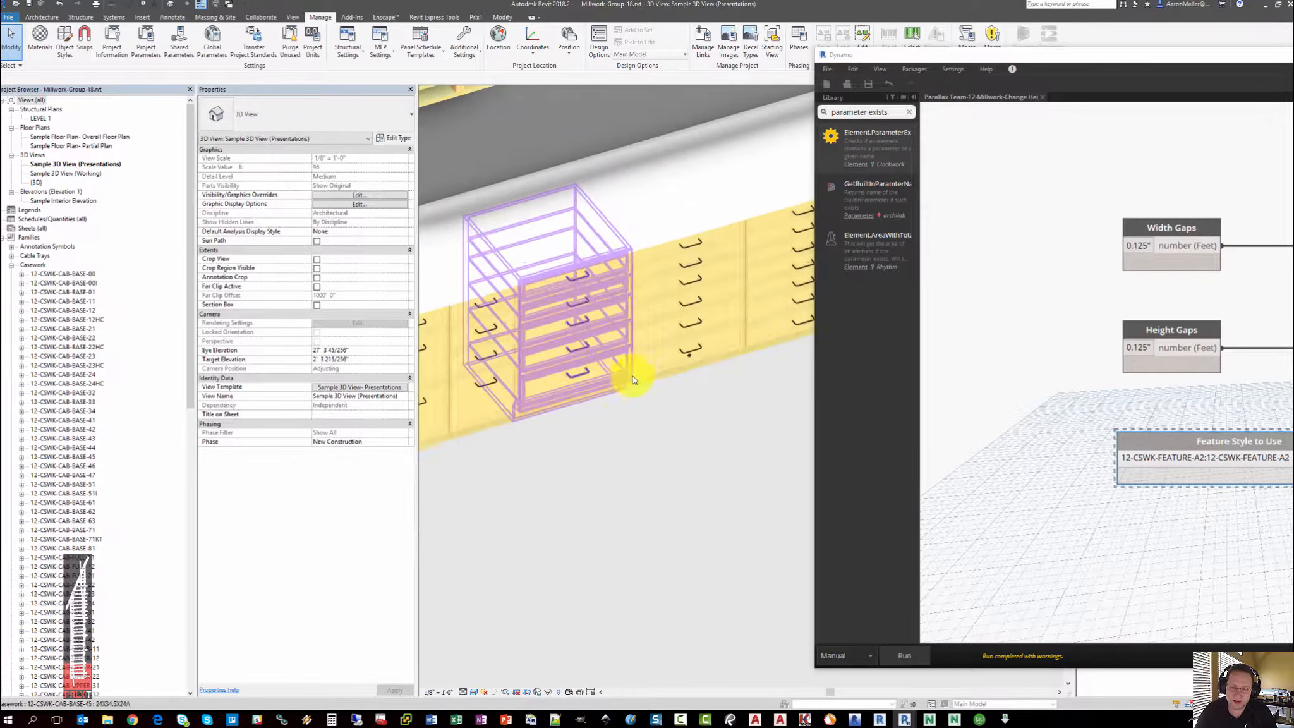
{"action": "scroll", "coordinate": [632, 305], "scroll_direction": "up", "scroll_amount": 4}
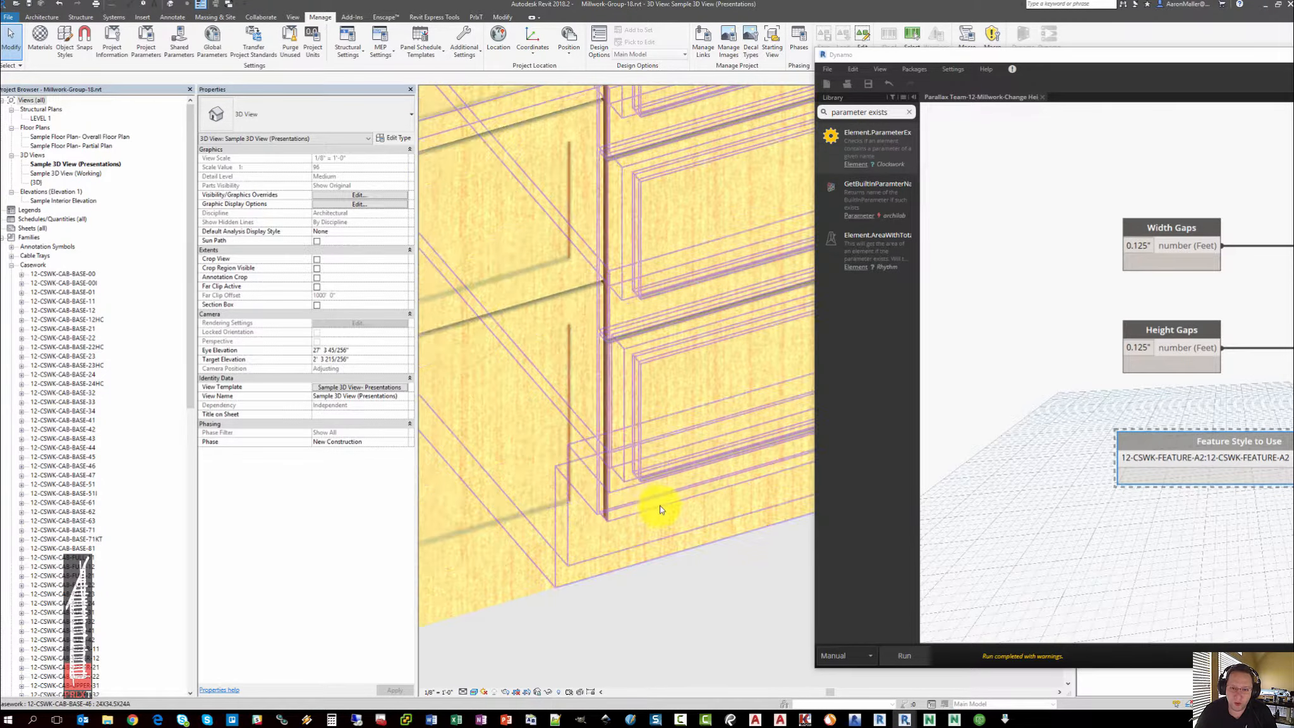
{"action": "scroll", "coordinate": [659, 509], "scroll_direction": "up", "scroll_amount": 2}
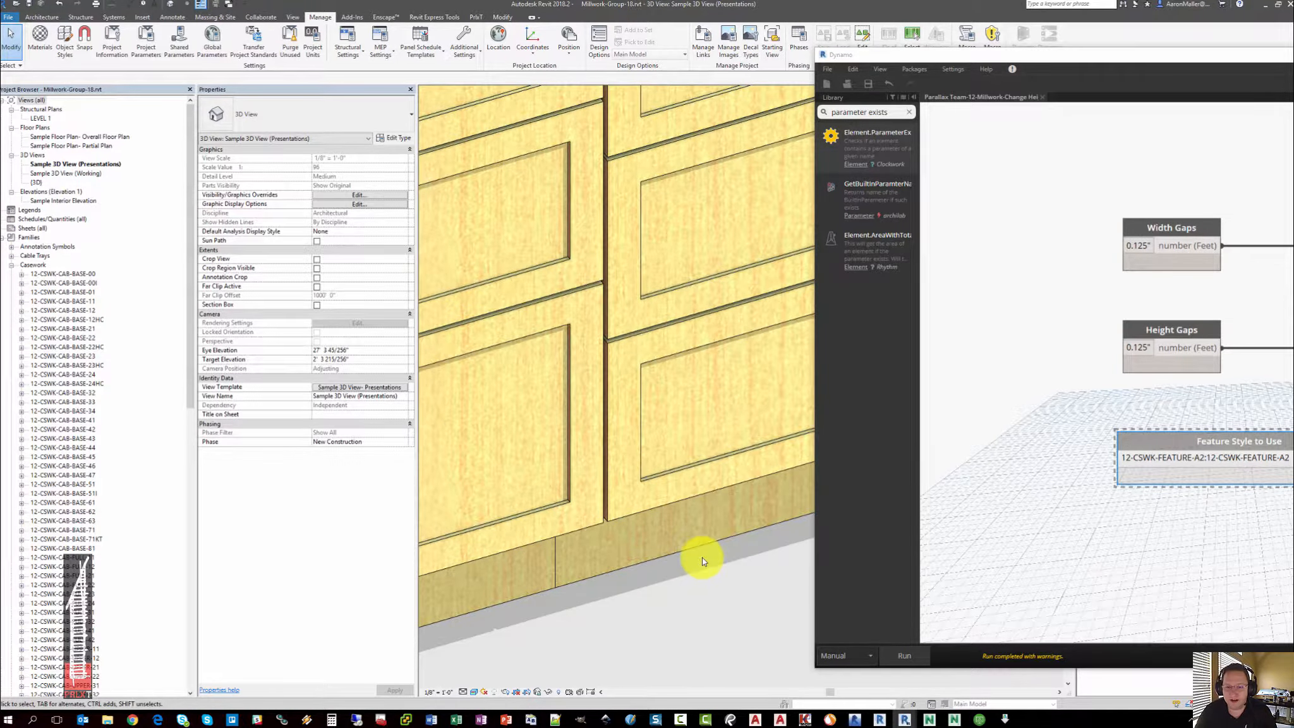
{"action": "scroll", "coordinate": [702, 558], "scroll_direction": "down", "scroll_amount": 8}
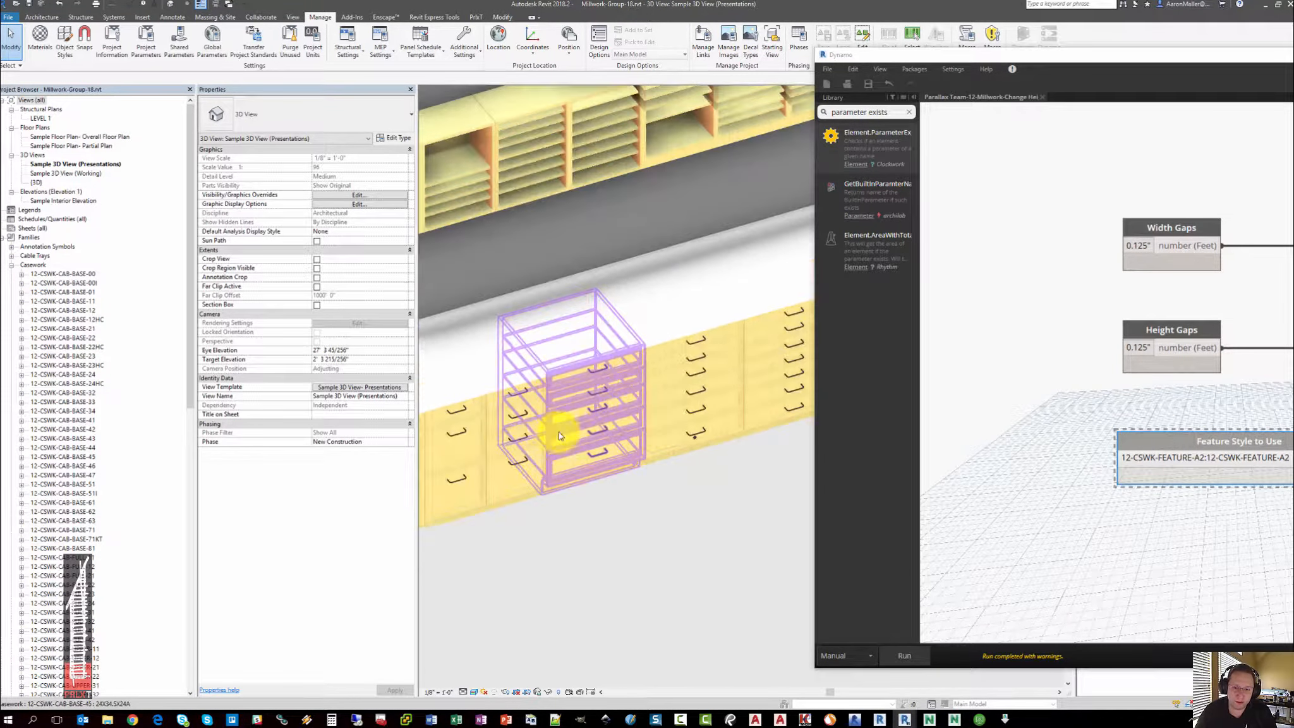
{"action": "scroll", "coordinate": [558, 434], "scroll_direction": "down", "scroll_amount": 8}
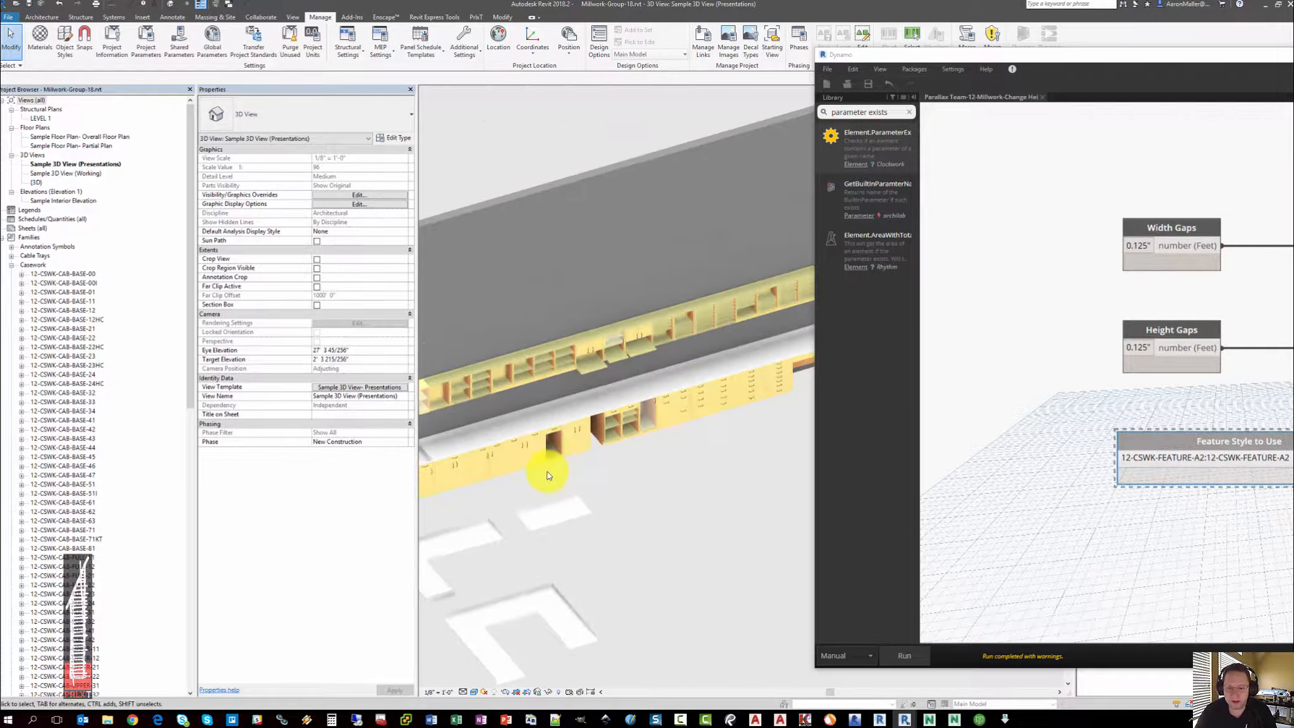
{"action": "scroll", "coordinate": [551, 471], "scroll_direction": "down", "scroll_amount": 8}
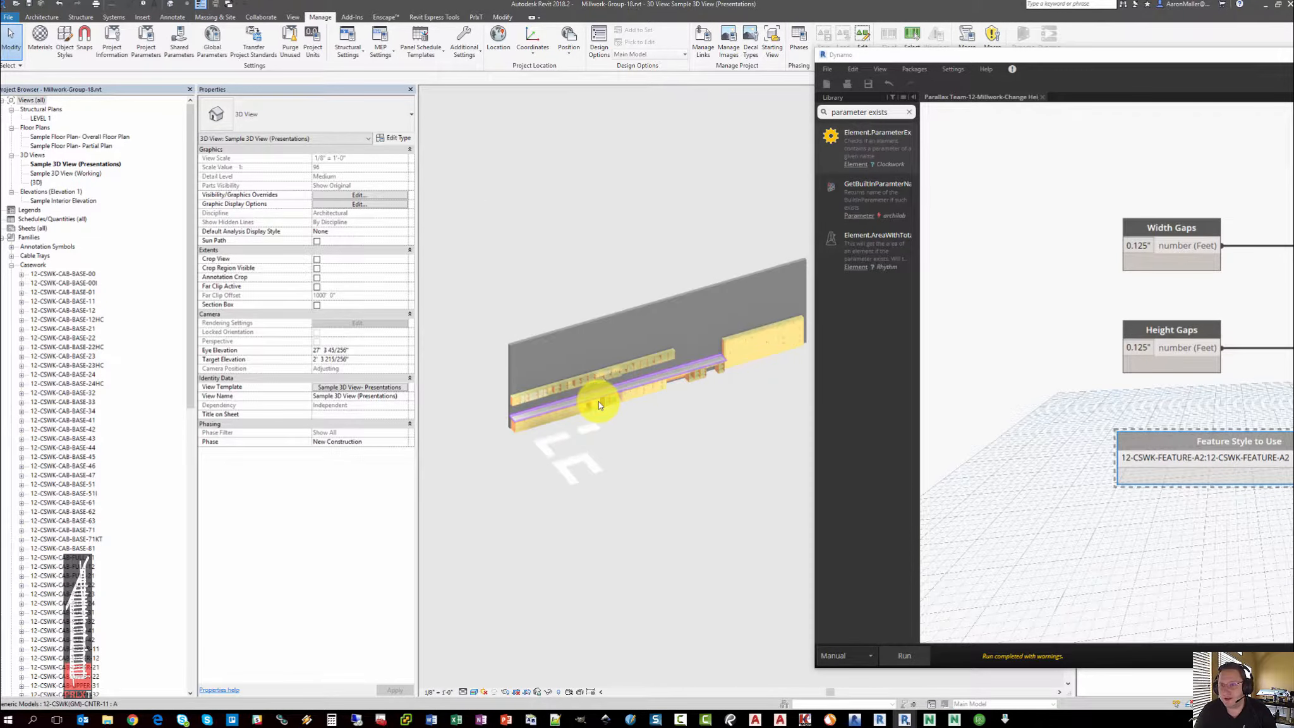